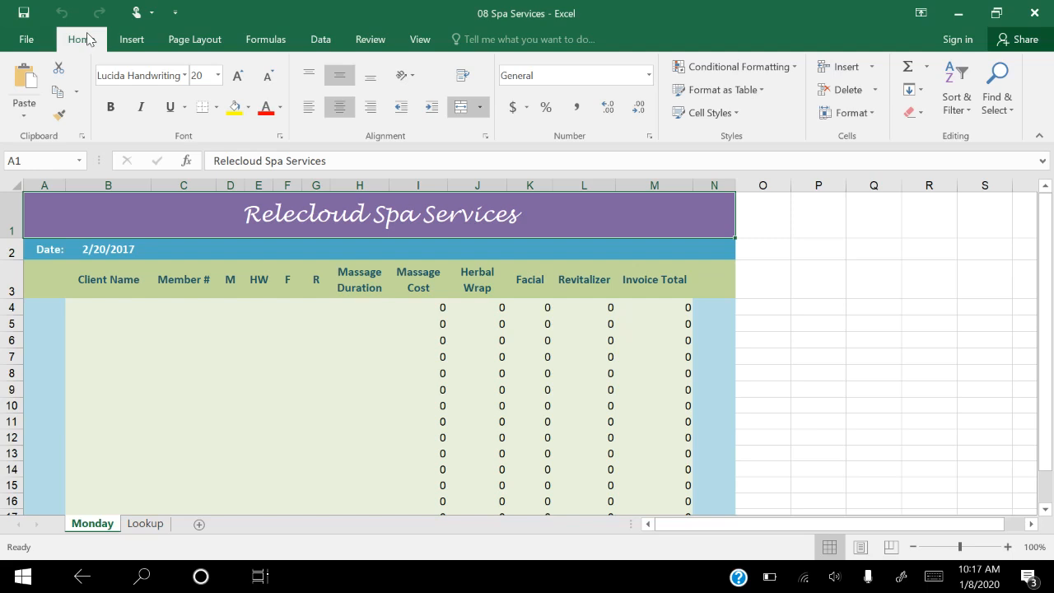
# Step: Create a copy of the Monday sheet at the end of the 08 Spa Services workbook
pyautogui.click(844, 113)
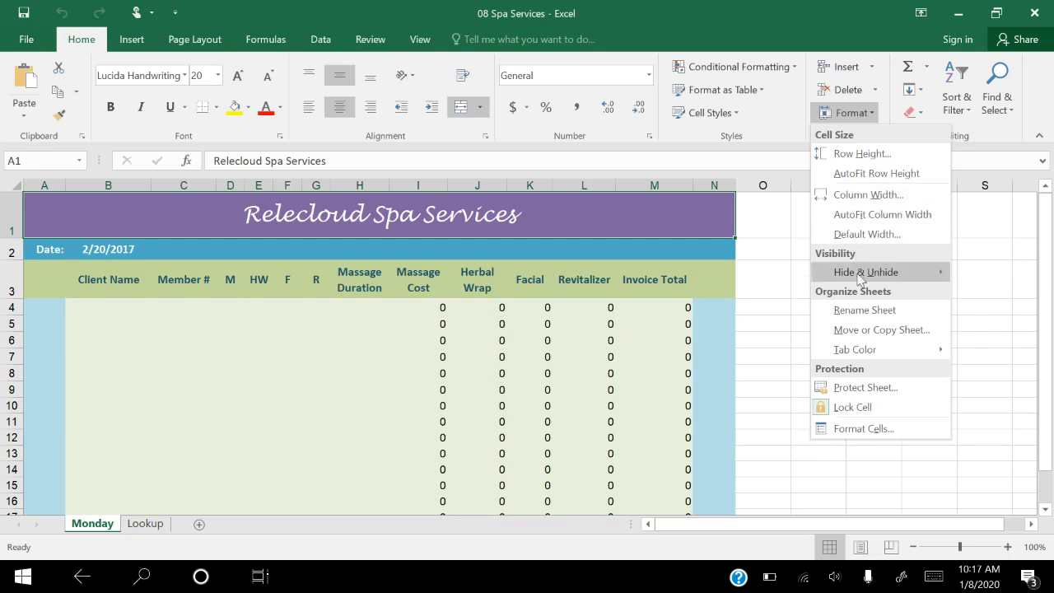
pyautogui.click(859, 330)
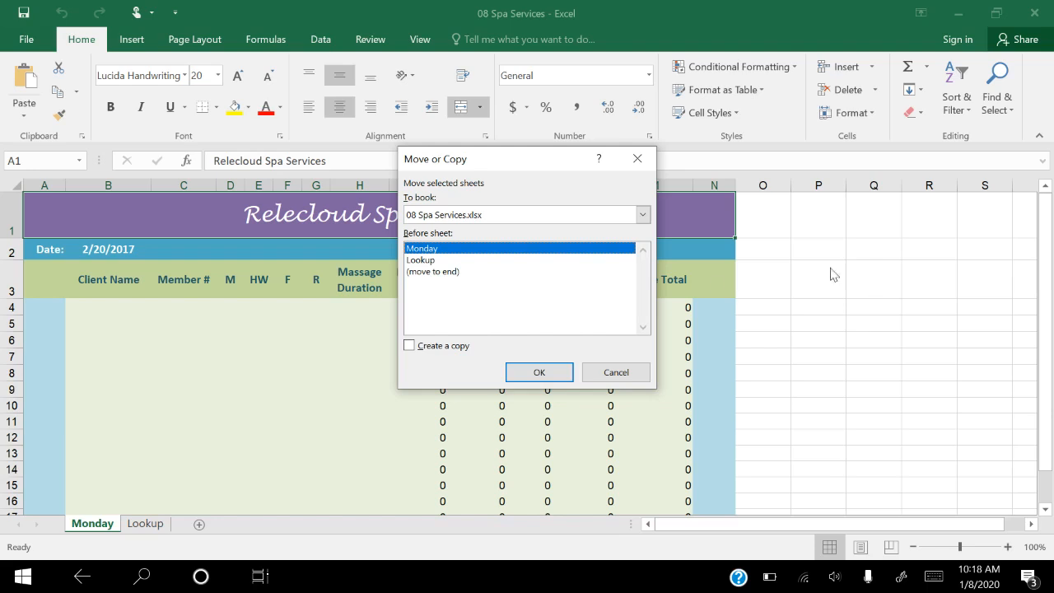
pyautogui.click(429, 272)
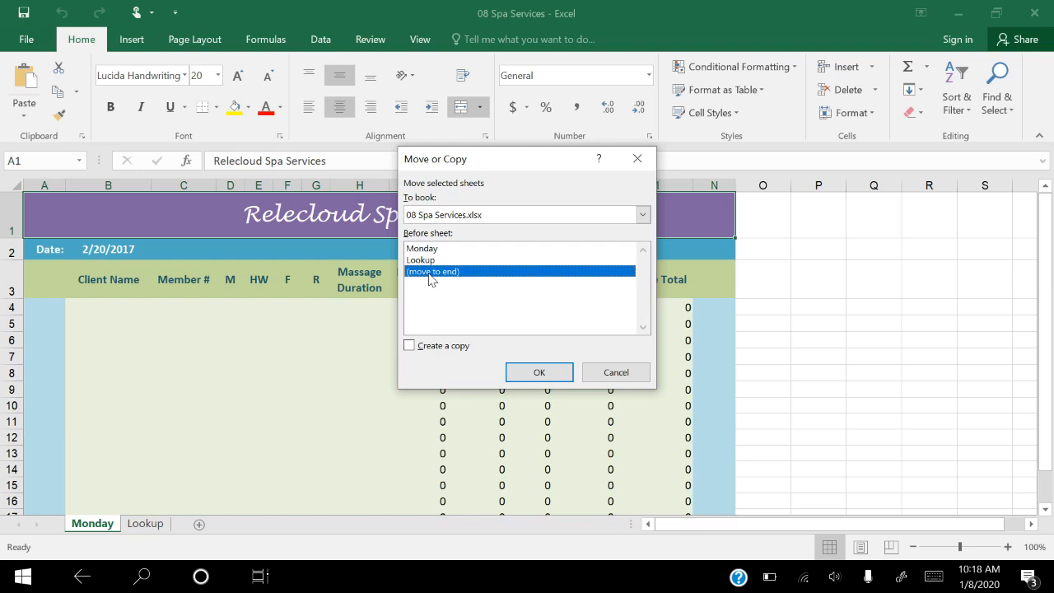
pyautogui.click(410, 347)
pyautogui.click(547, 373)
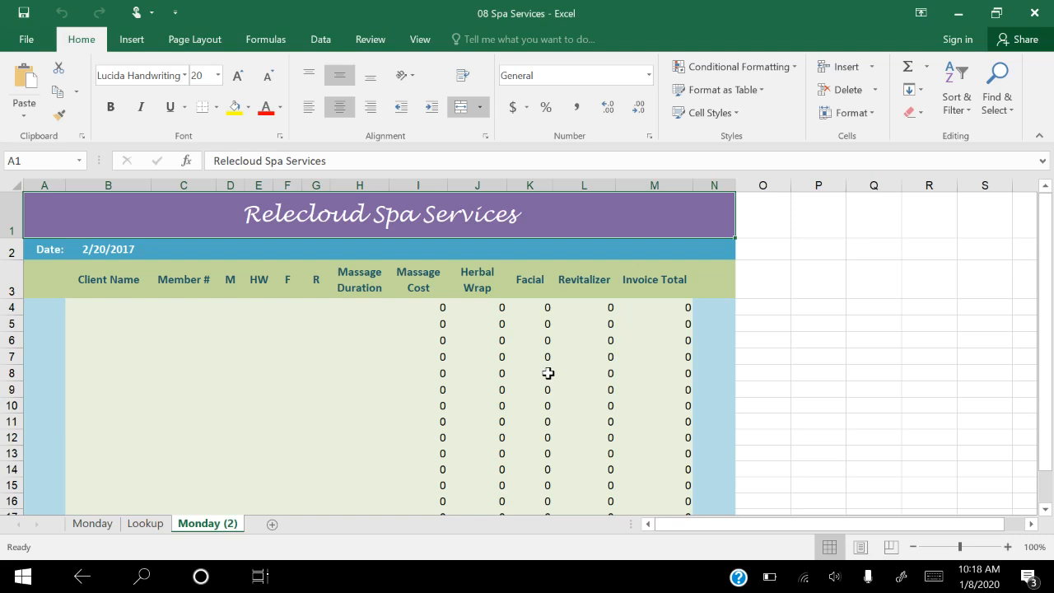
# Step: Duplicate the original Monday sheet again, placing the new copy after Monday (2)
pyautogui.click(92, 527)
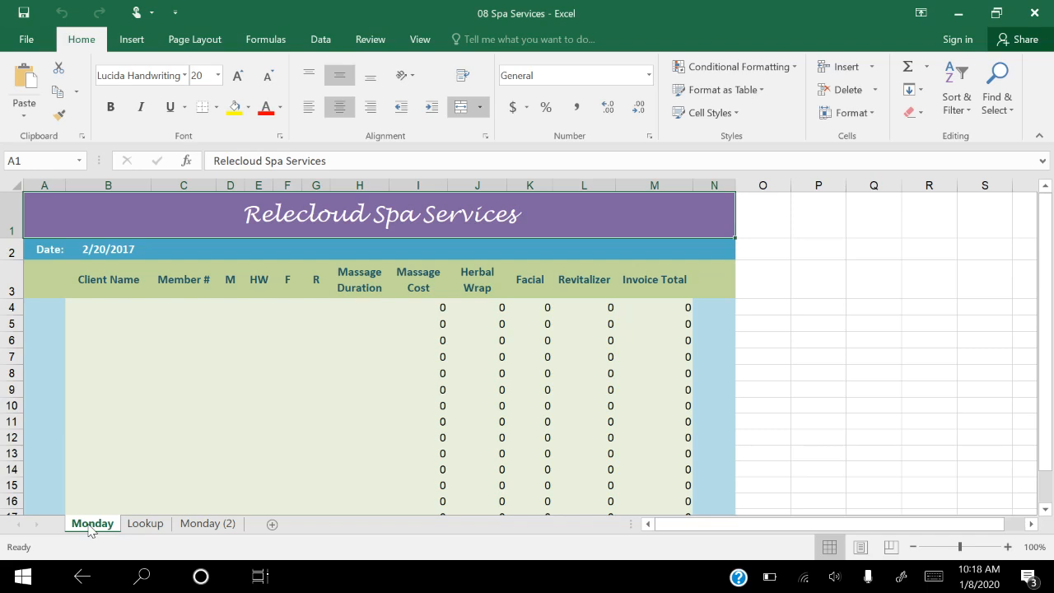
pyautogui.moveTo(89, 529); pyautogui.dragTo(88, 525)
pyautogui.moveTo(89, 528); pyautogui.dragTo(254, 529)
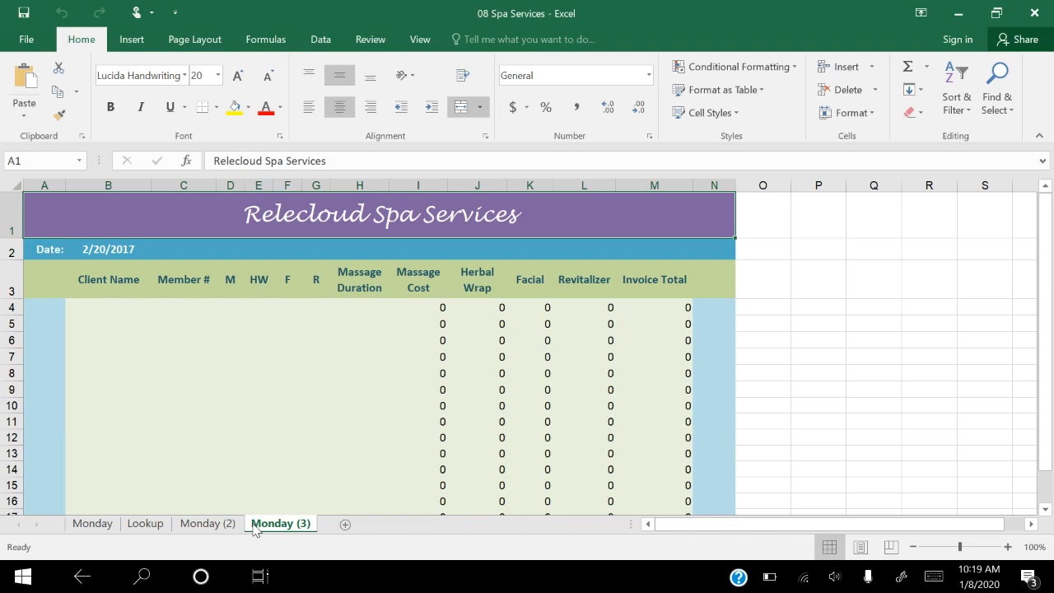
# Step: Change the date in cell B2 of the Monday (3) sheet to 2/21/2017
pyautogui.click(100, 249)
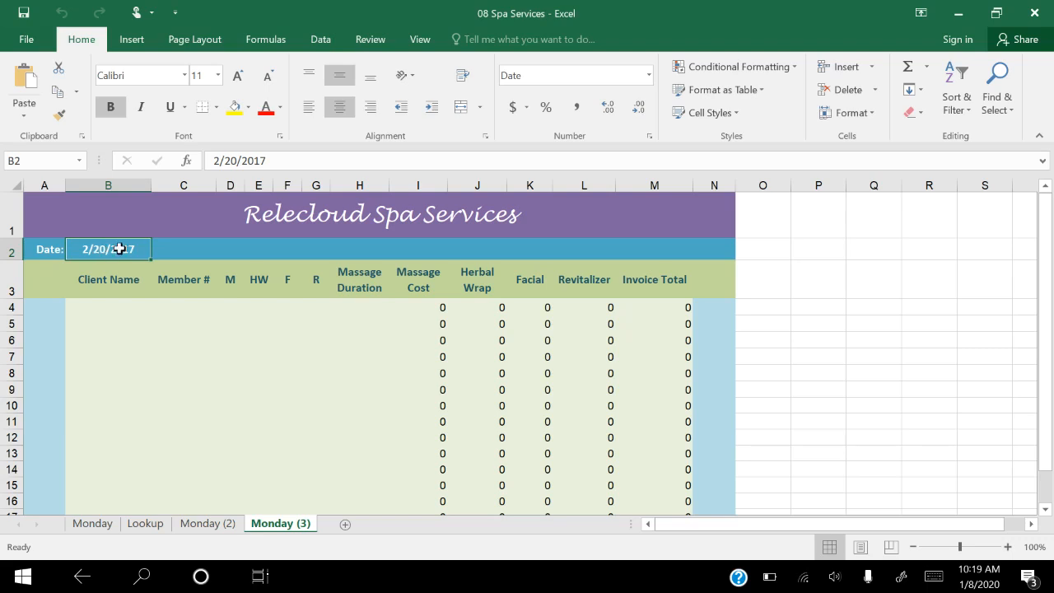
pyautogui.doubleClick(125, 249)
pyautogui.press('BackSpace')
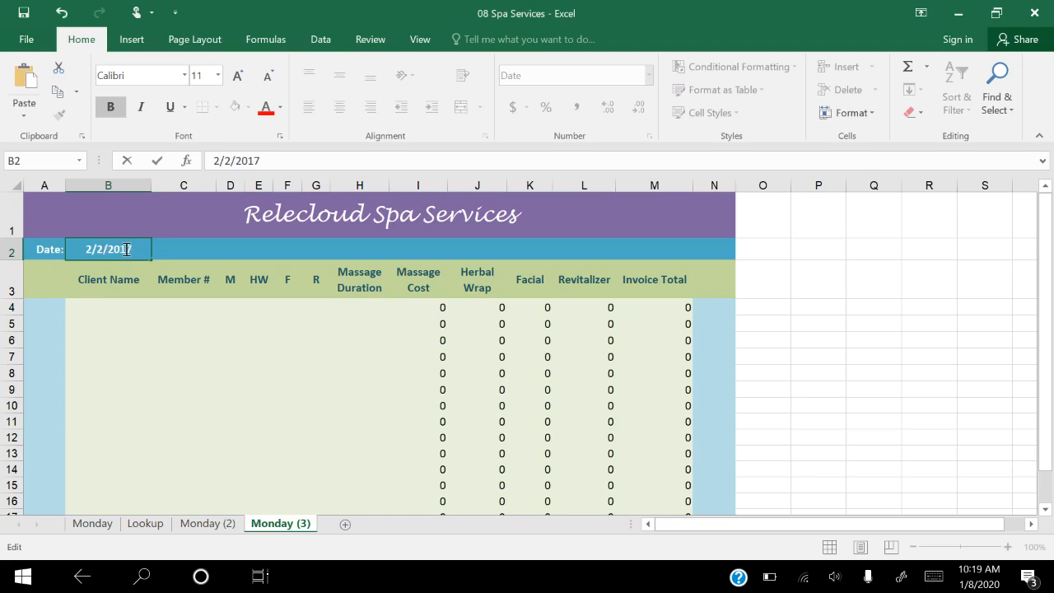
pyautogui.write('1')
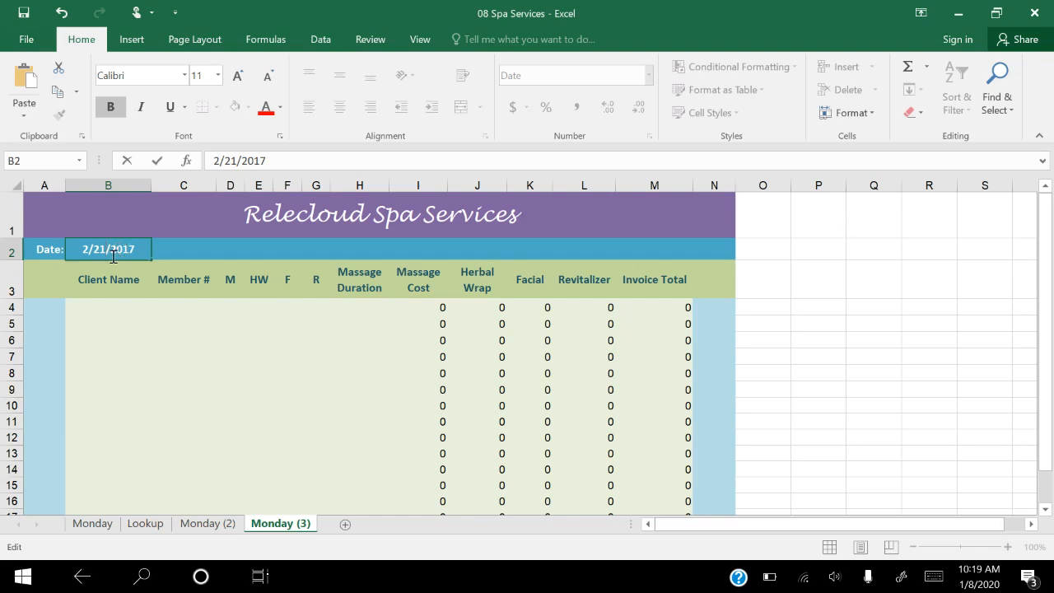
pyautogui.click(97, 311)
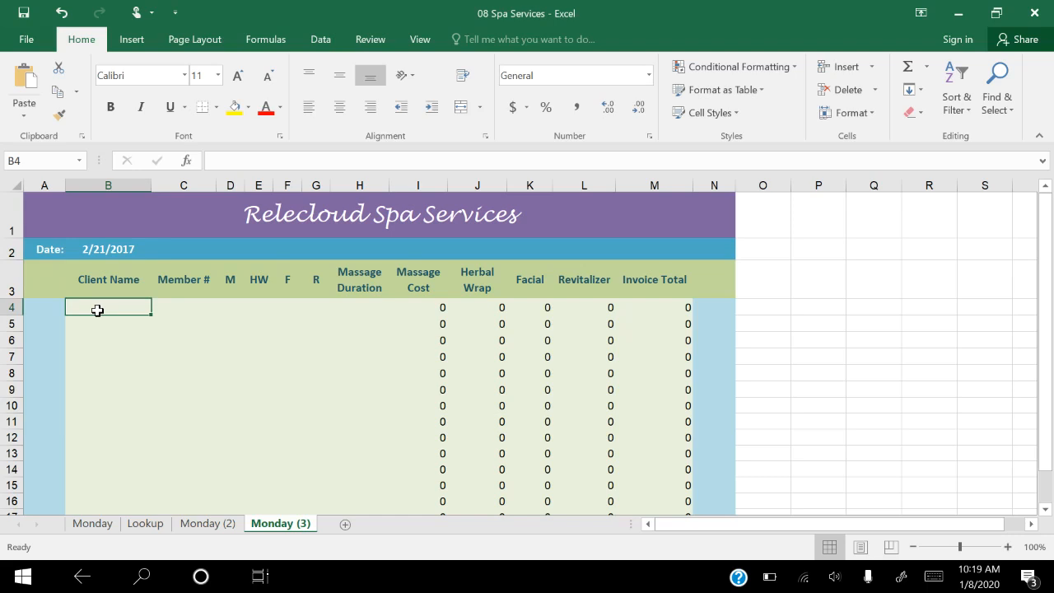
pyautogui.keyDown('ctrl'); pyautogui.click(141, 309); pyautogui.keyUp('ctrl')
pyautogui.moveTo(141, 308); pyautogui.dragTo(356, 386)
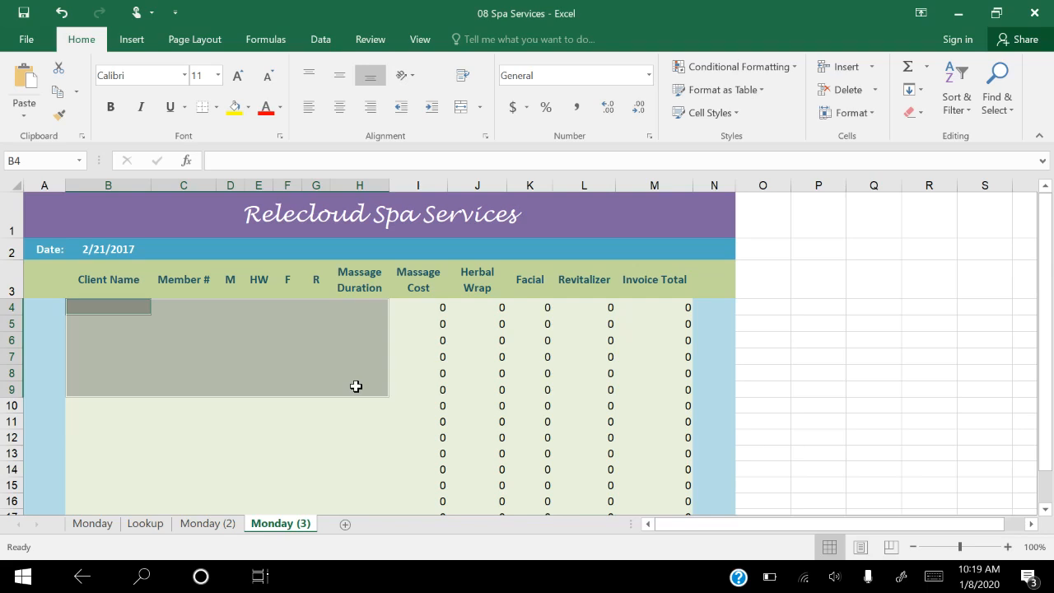
pyautogui.click(259, 576)
pyautogui.click(397, 126)
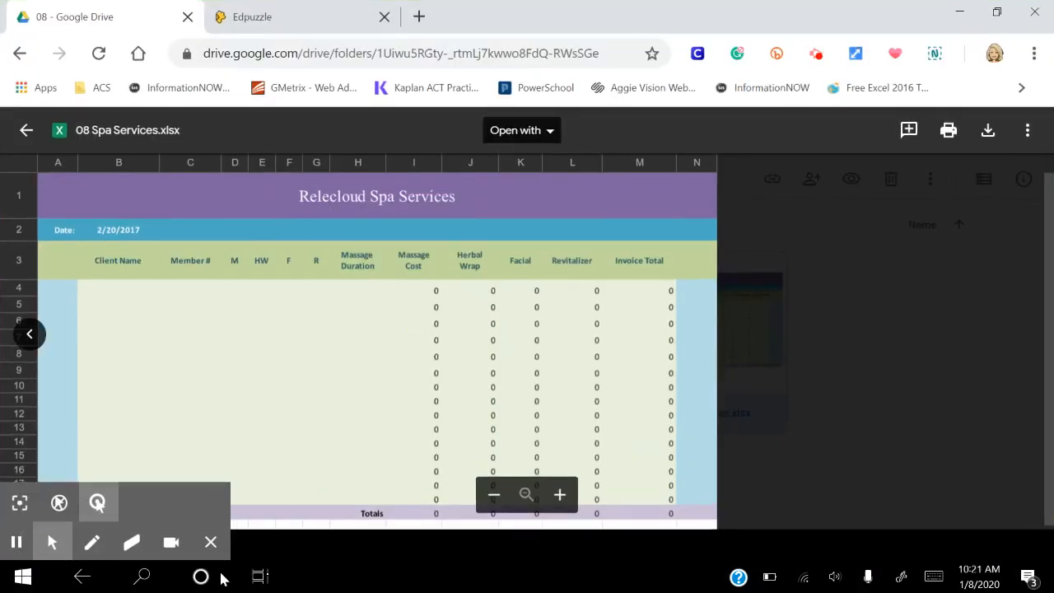
pyautogui.click(261, 576)
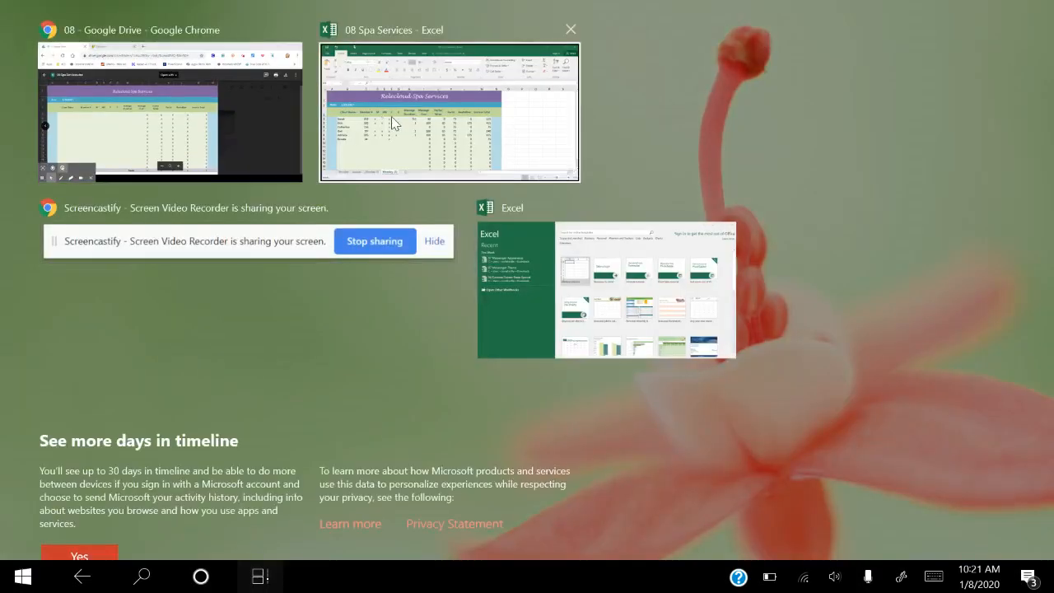
pyautogui.click(391, 116)
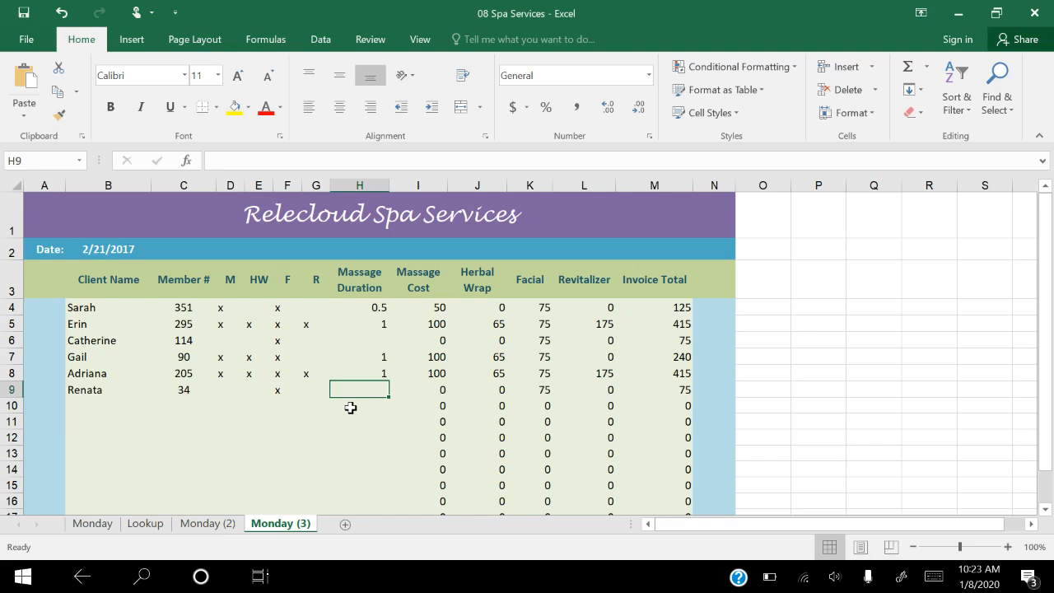
# Step: Rename the Monday (3) sheet as Tuesday
pyautogui.doubleClick(276, 526)
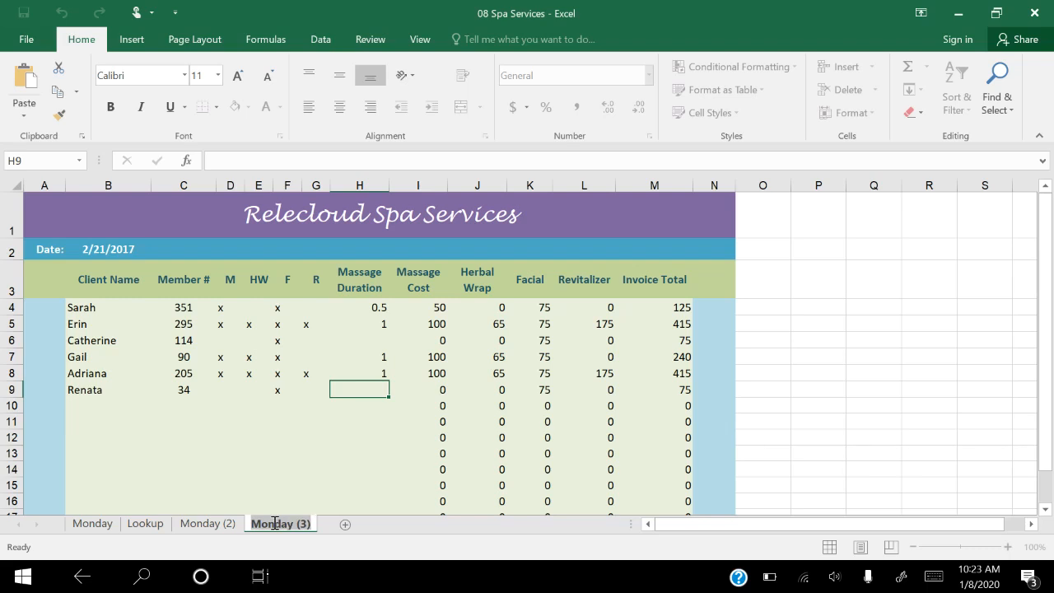
pyautogui.write('Tuesday')
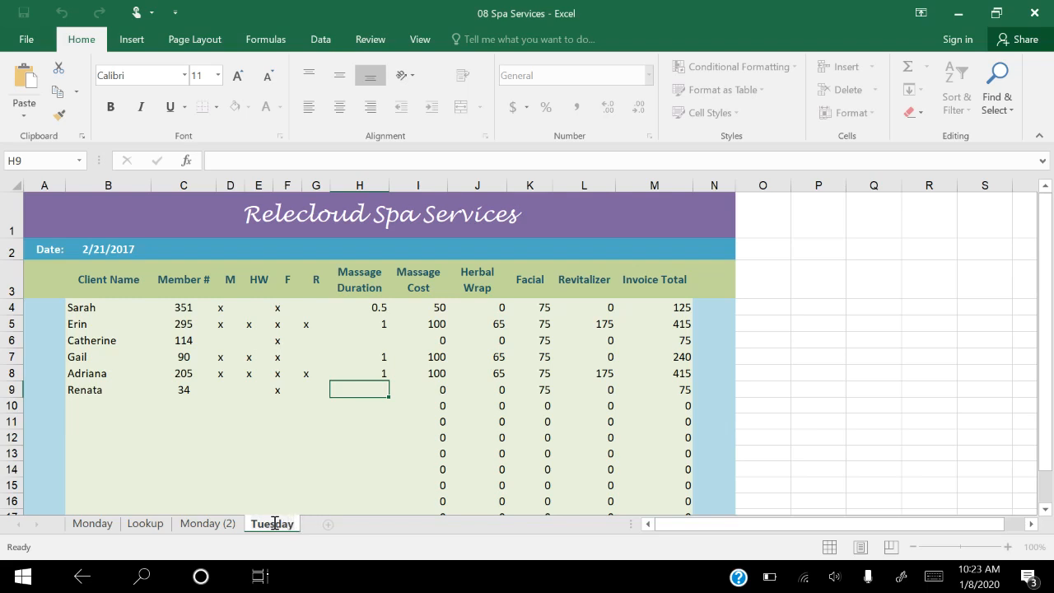
pyautogui.press('Return')
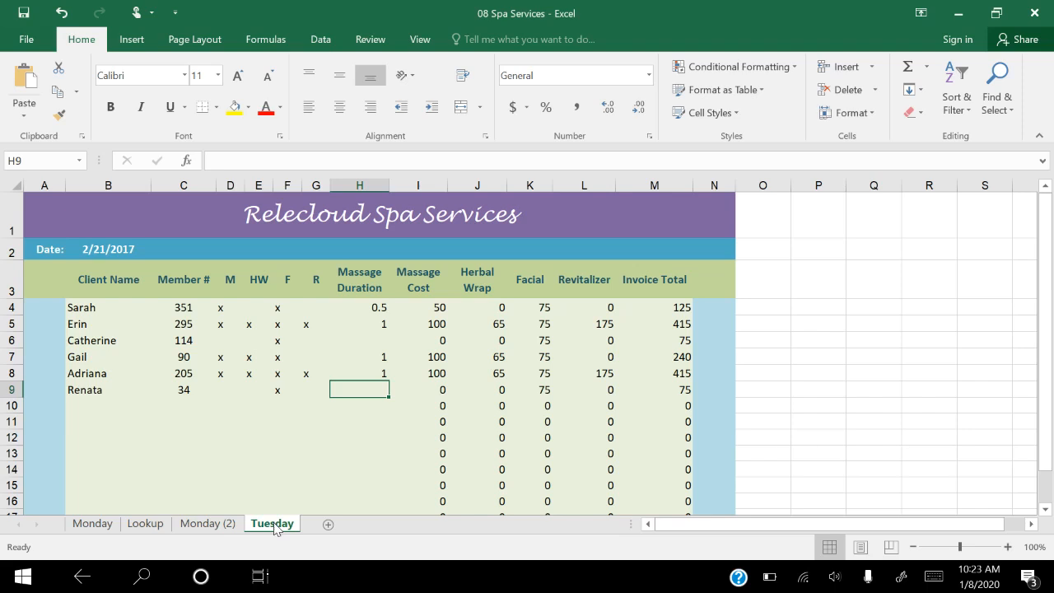
# Step: Rename the Monday (2) sheet as Wednesday
pyautogui.click(215, 522)
pyautogui.doubleClick(215, 522)
pyautogui.write('Wednesday')
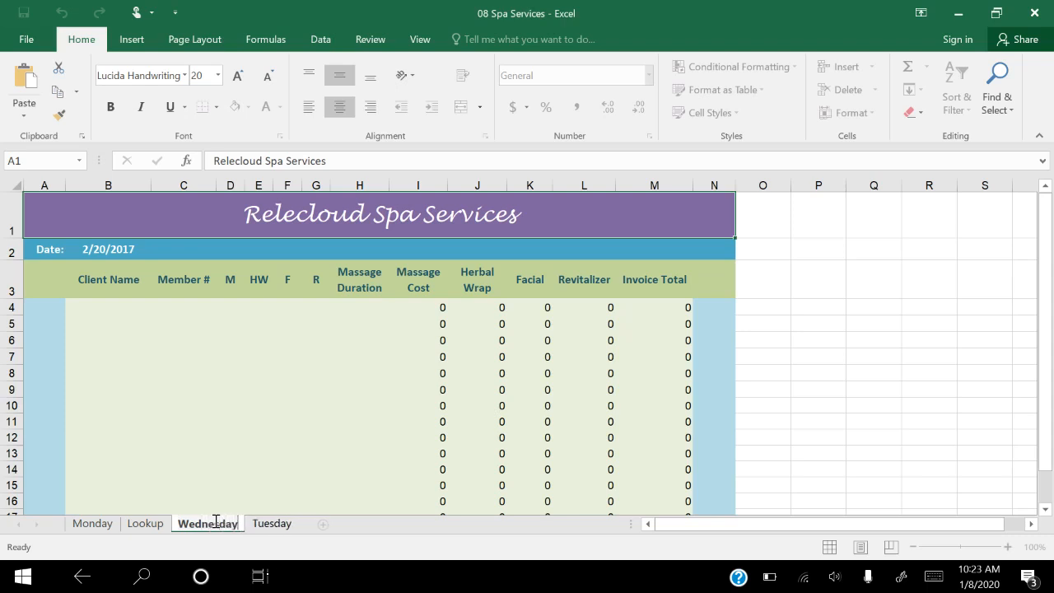
pyautogui.press('Return')
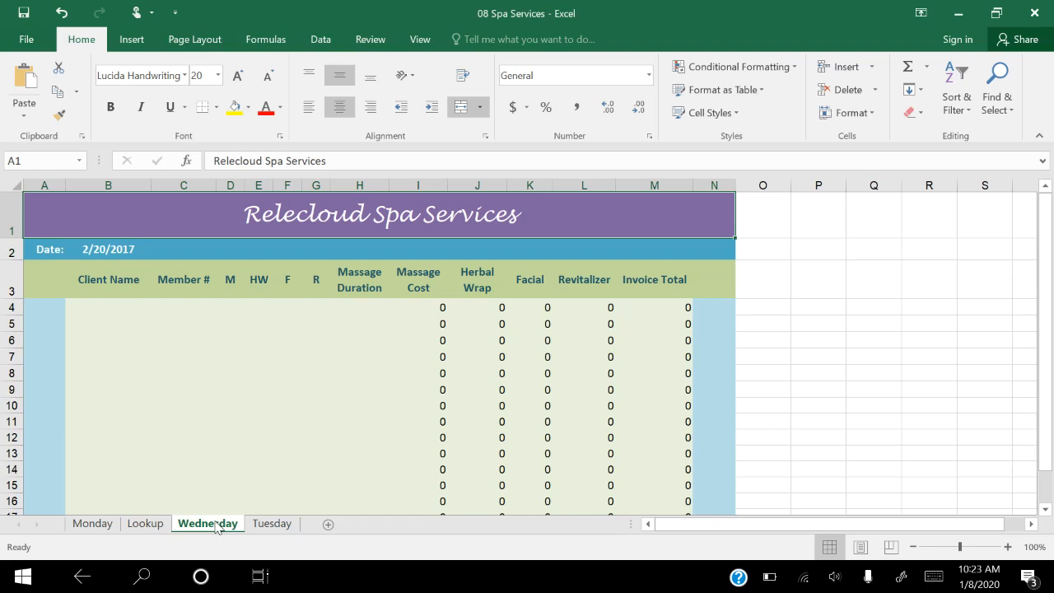
# Step: Change the date in cell B2 of the Wednesday sheet to 2/22/2017
pyautogui.click(99, 248)
pyautogui.doubleClick(104, 248)
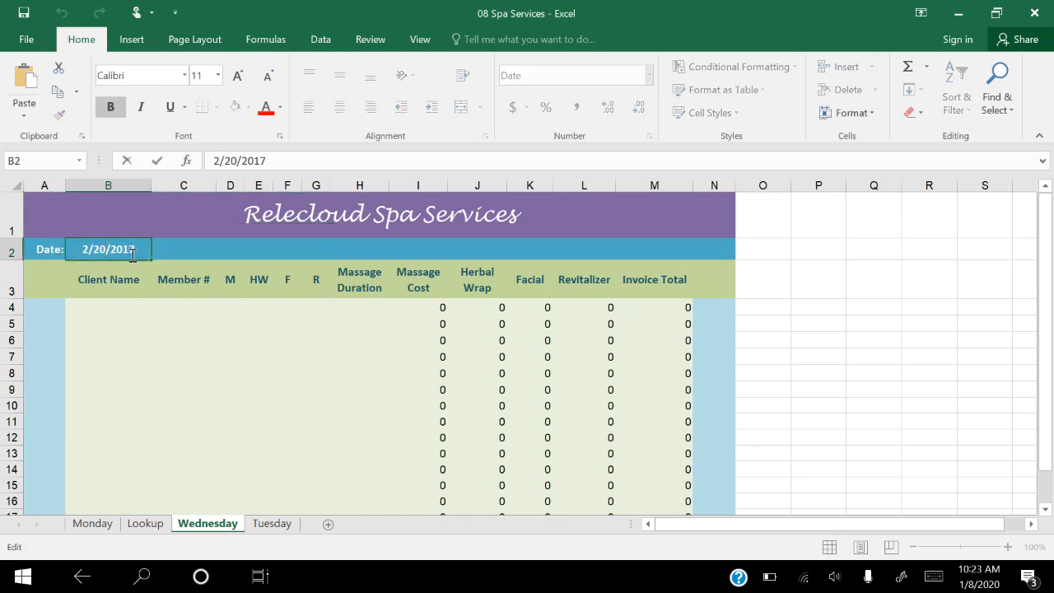
pyautogui.press('BackSpace')
pyautogui.write('2')
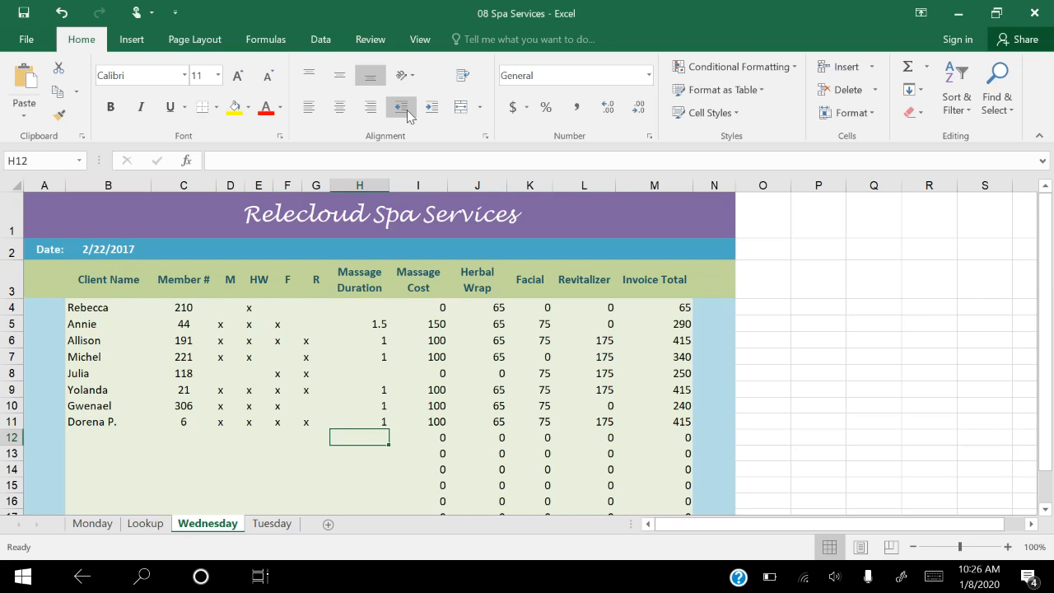
# Step: Move the Tuesday sheet, without copying it, so that it sits before the Wednesday sheet
pyautogui.click(274, 526)
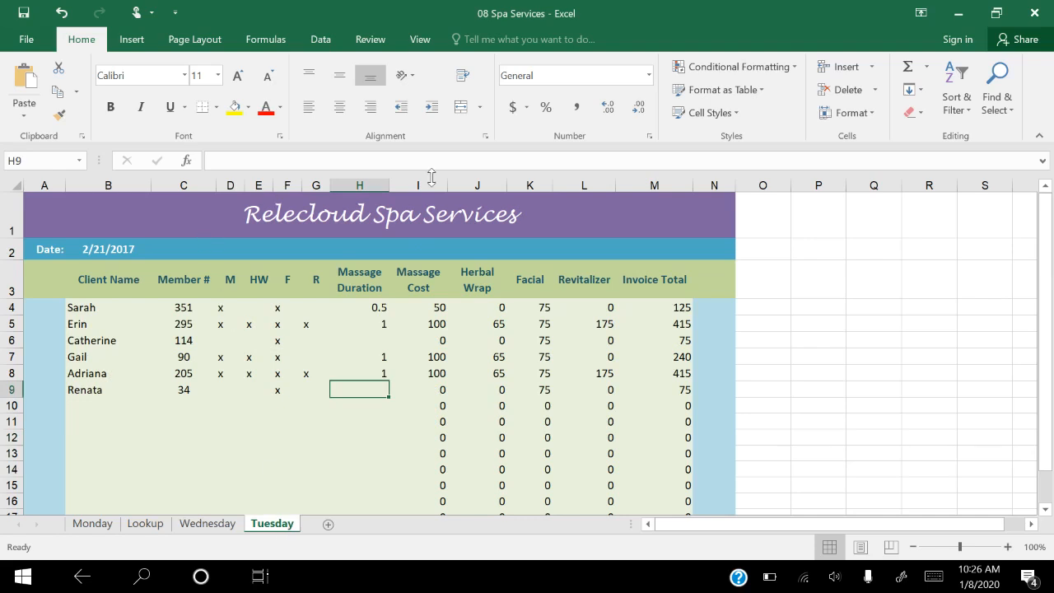
pyautogui.click(844, 116)
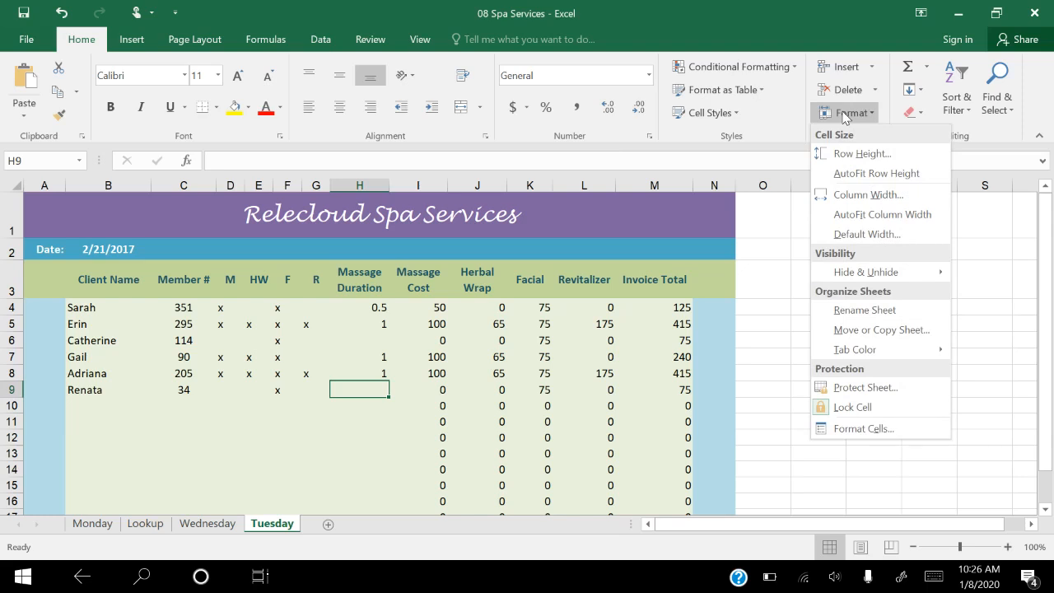
pyautogui.click(864, 332)
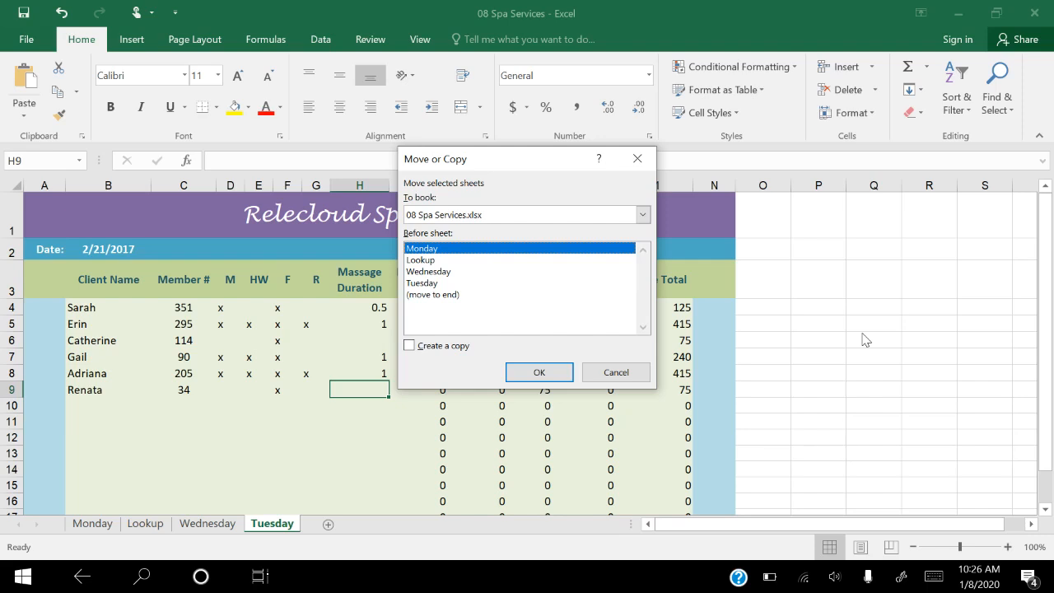
pyautogui.click(424, 273)
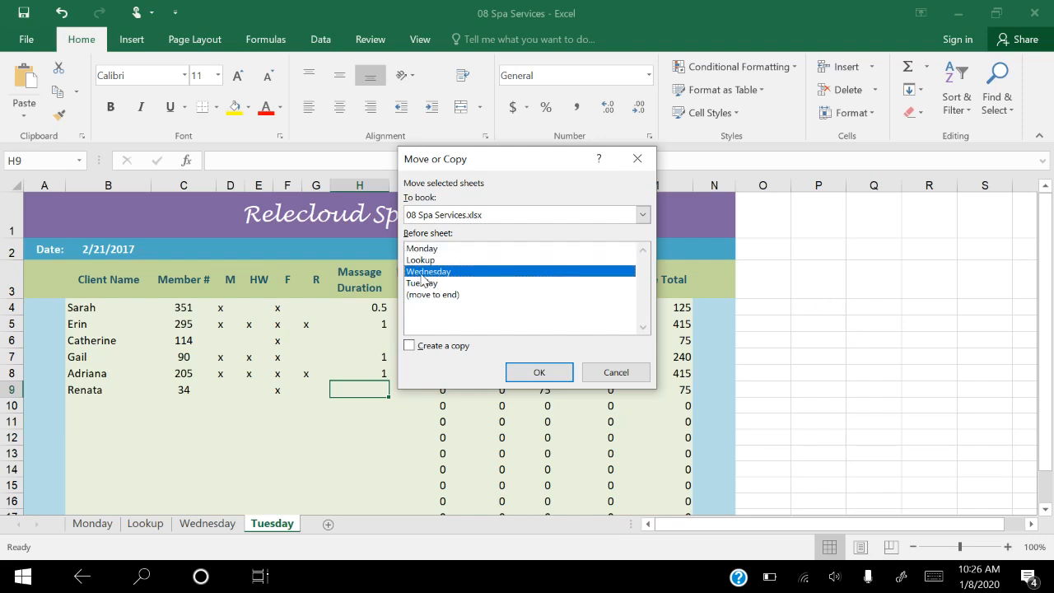
pyautogui.click(527, 375)
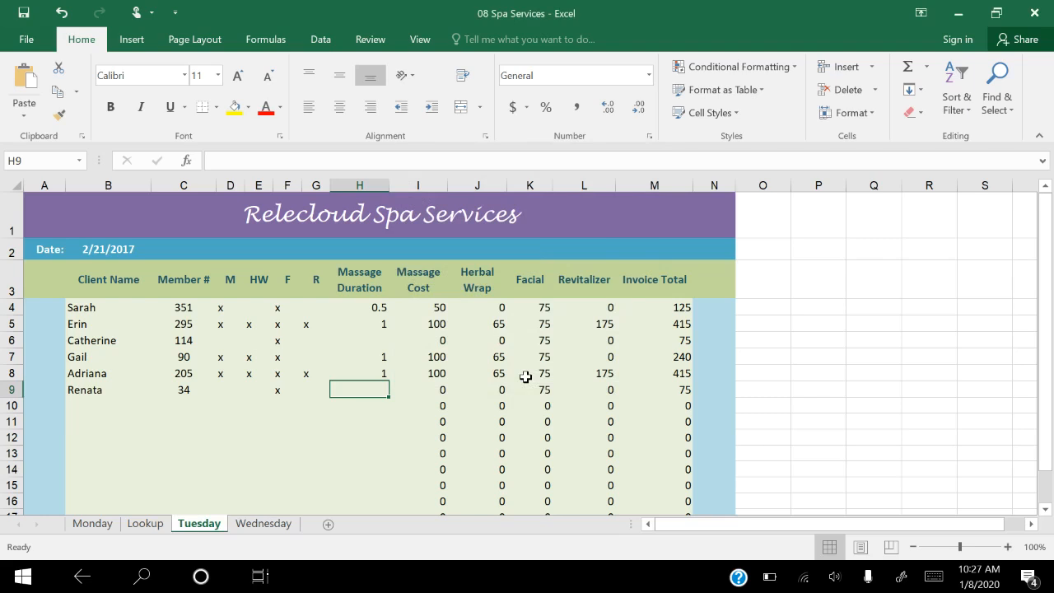
# Step: Move the Lookup sheet to the end of the workbook, after Wednesday
pyautogui.click(143, 527)
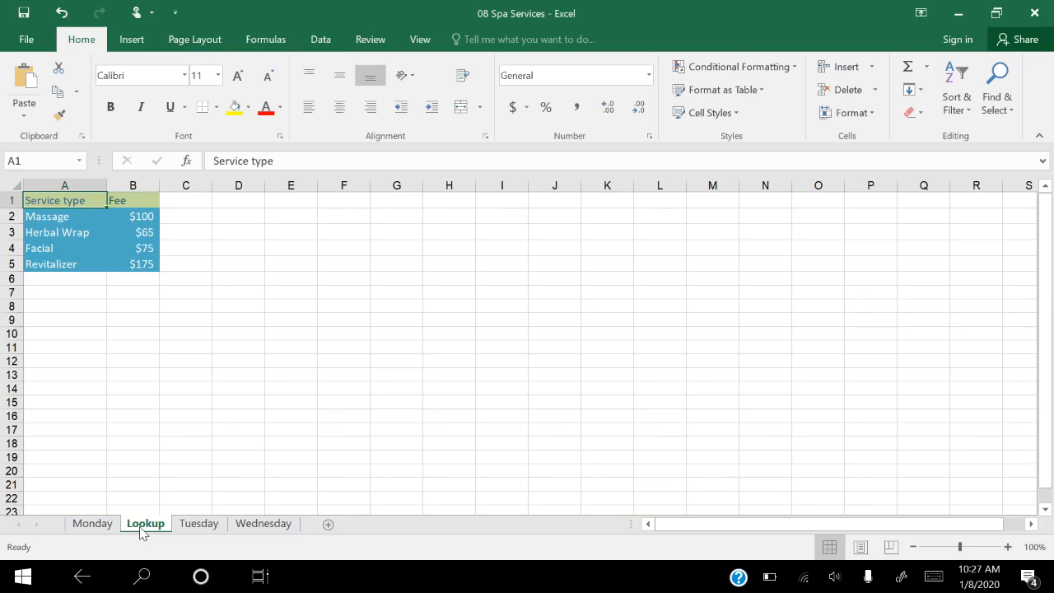
pyautogui.moveTo(140, 528); pyautogui.dragTo(139, 522)
pyautogui.moveTo(138, 524); pyautogui.dragTo(304, 527)
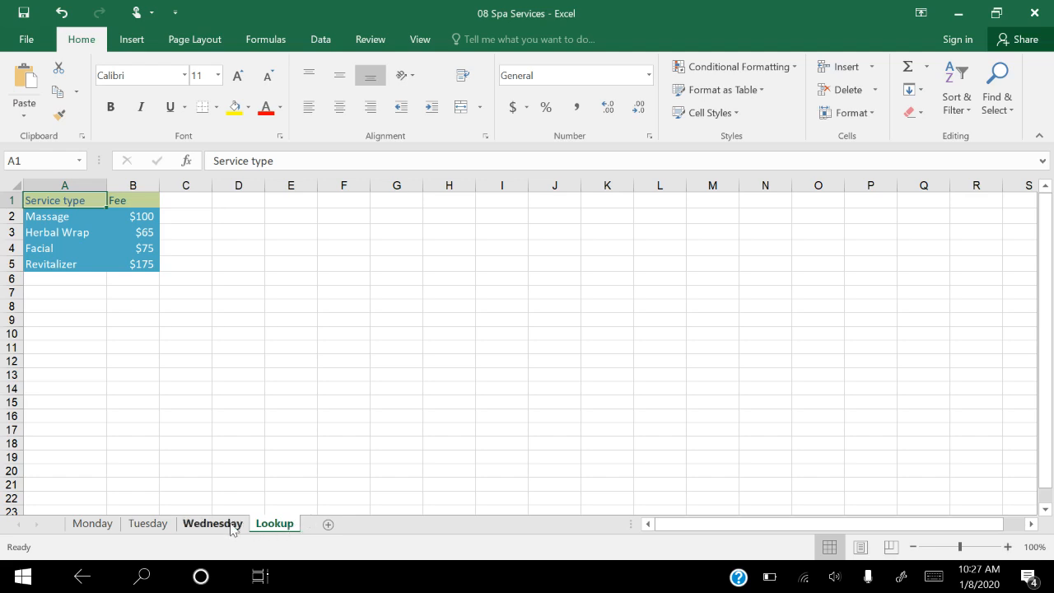
# Step: Set the Monday sheet's tab color to the standard color Red
pyautogui.click(91, 525)
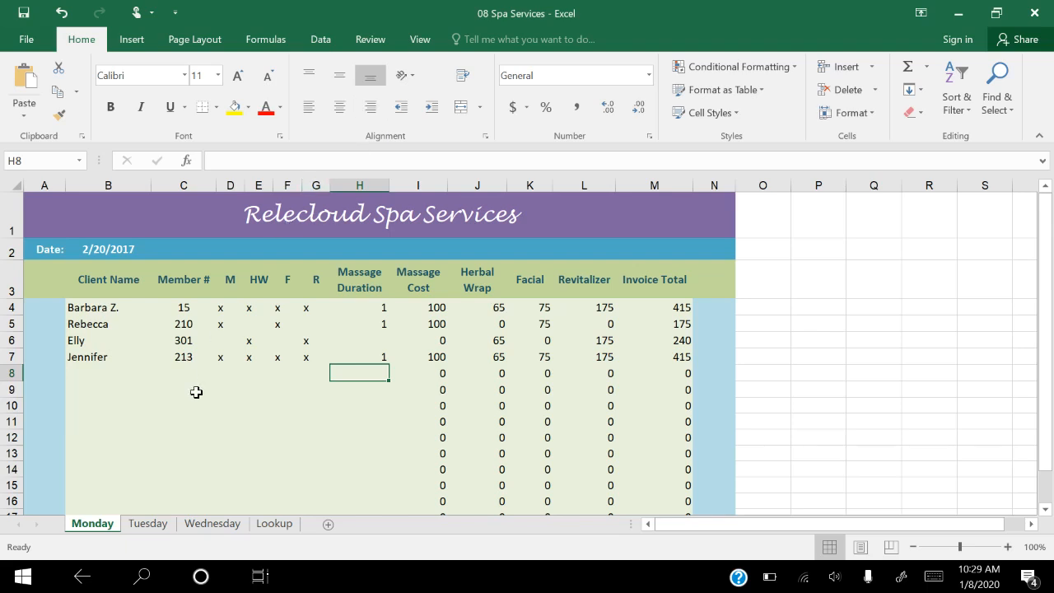
pyautogui.rightClick(103, 531)
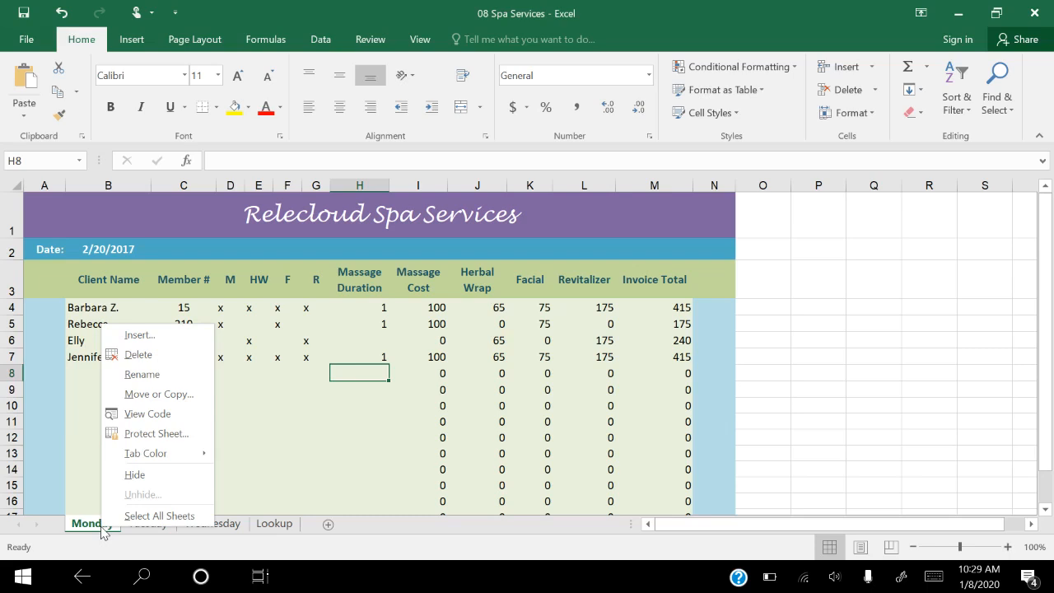
pyautogui.moveTo(182, 452)
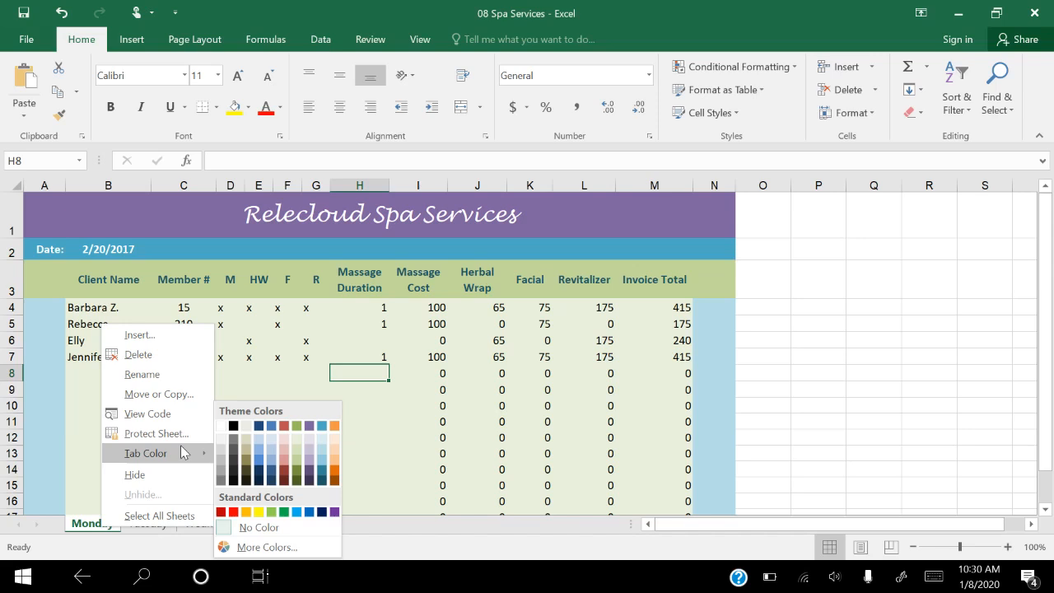
pyautogui.click(234, 512)
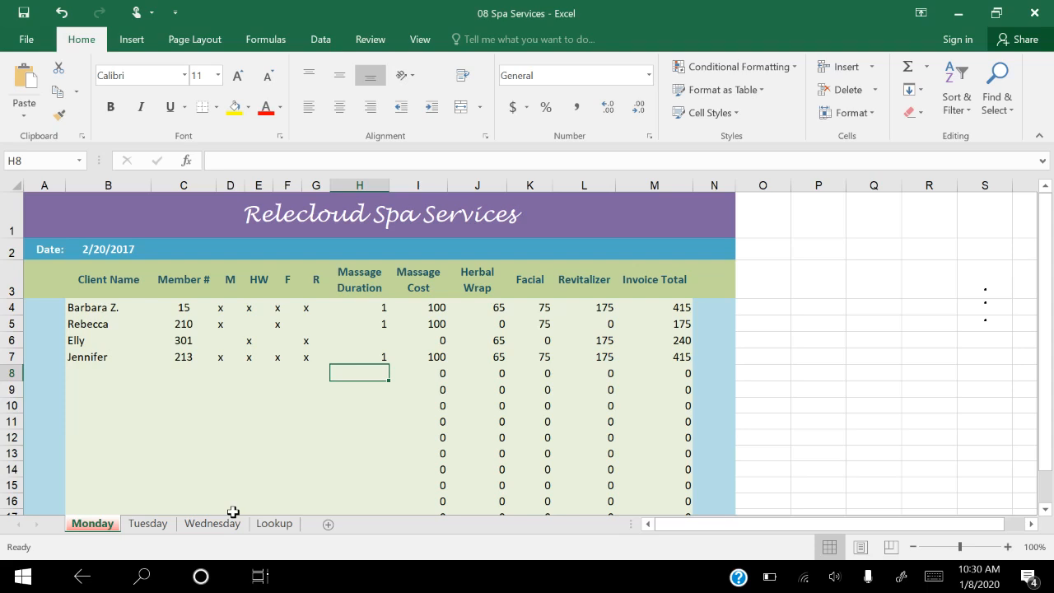
# Step: Set the Tuesday sheet's tab color to the standard color Orange
pyautogui.click(149, 524)
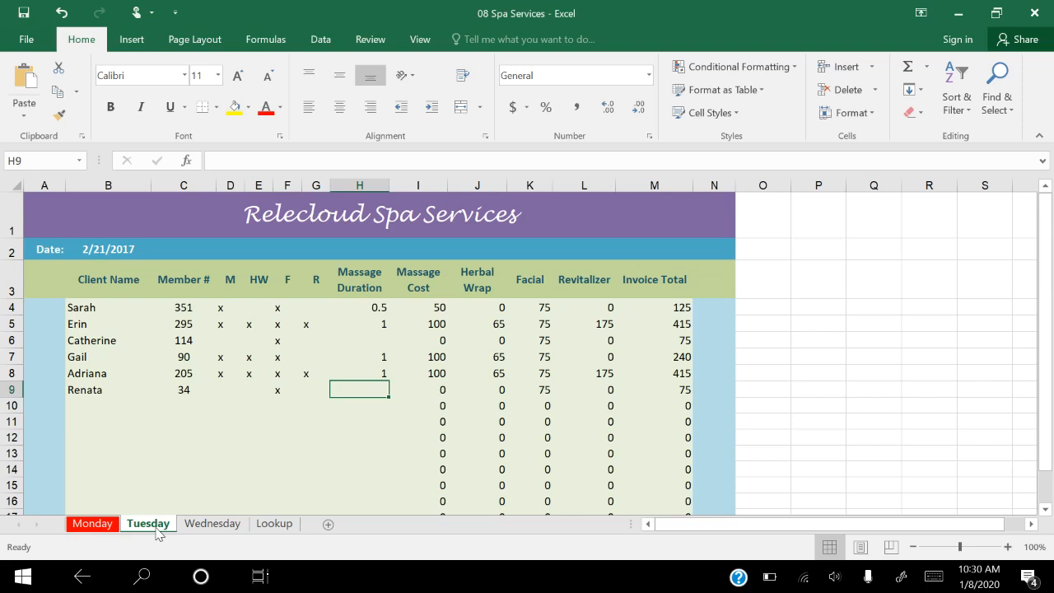
pyautogui.rightClick(158, 532)
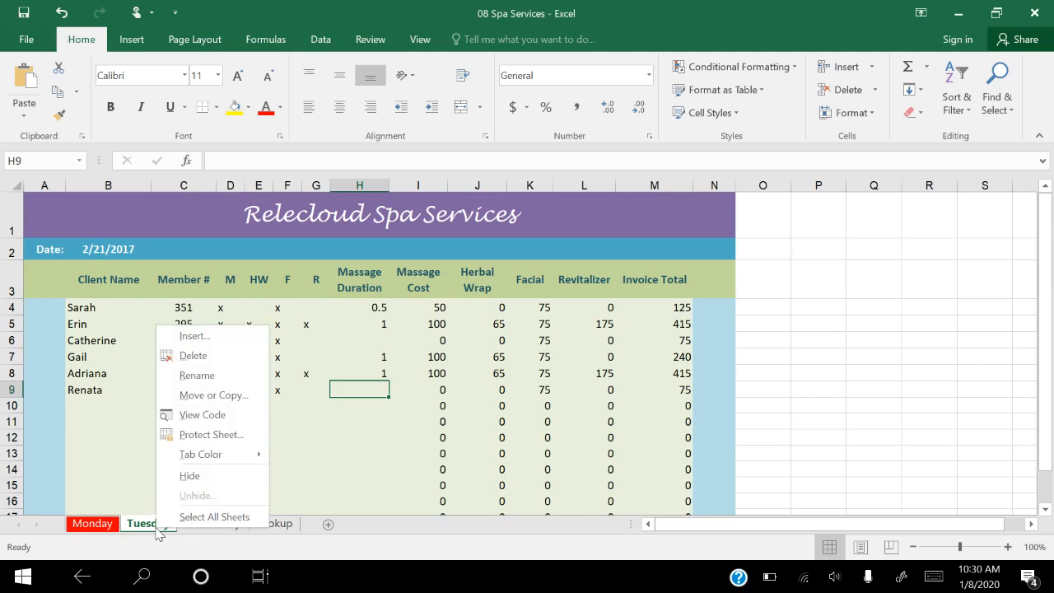
pyautogui.moveTo(247, 454)
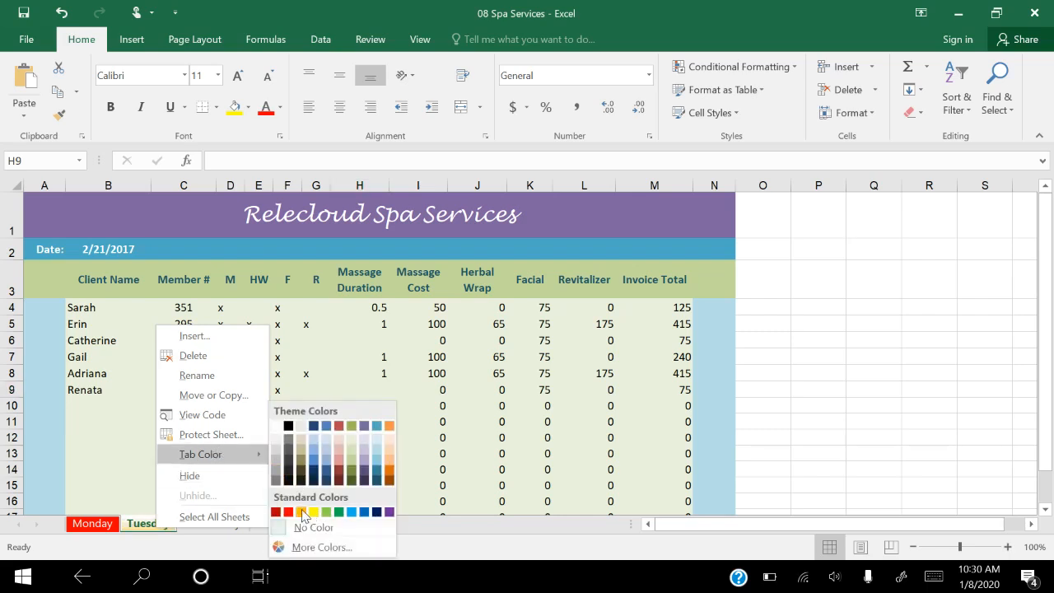
pyautogui.press('Escape')
pyautogui.press('Escape')
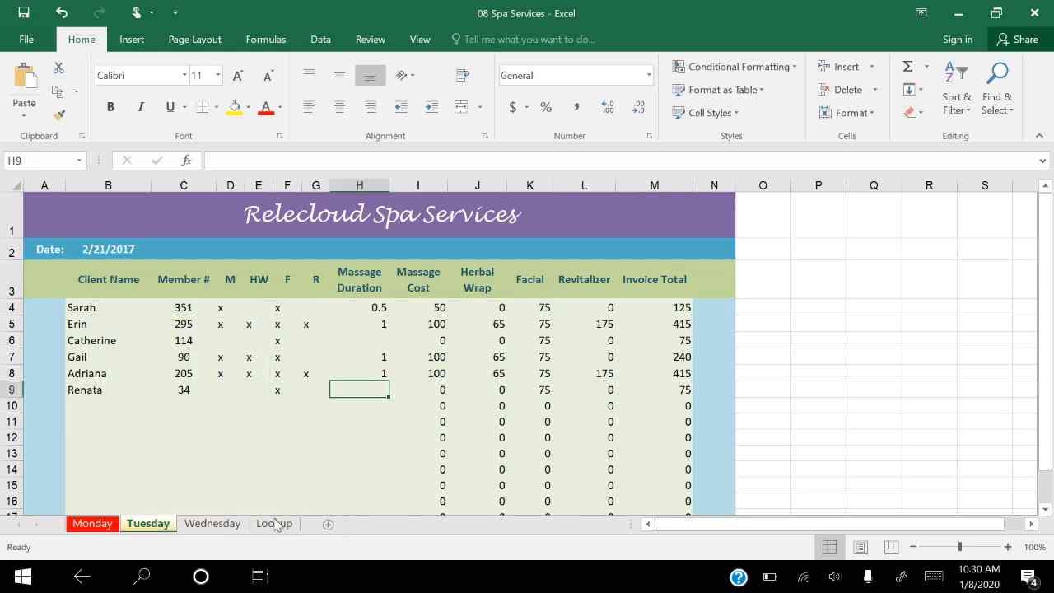
# Step: Set the Wednesday sheet's tab color to the standard color Yellow
pyautogui.click(220, 524)
pyautogui.rightClick(221, 527)
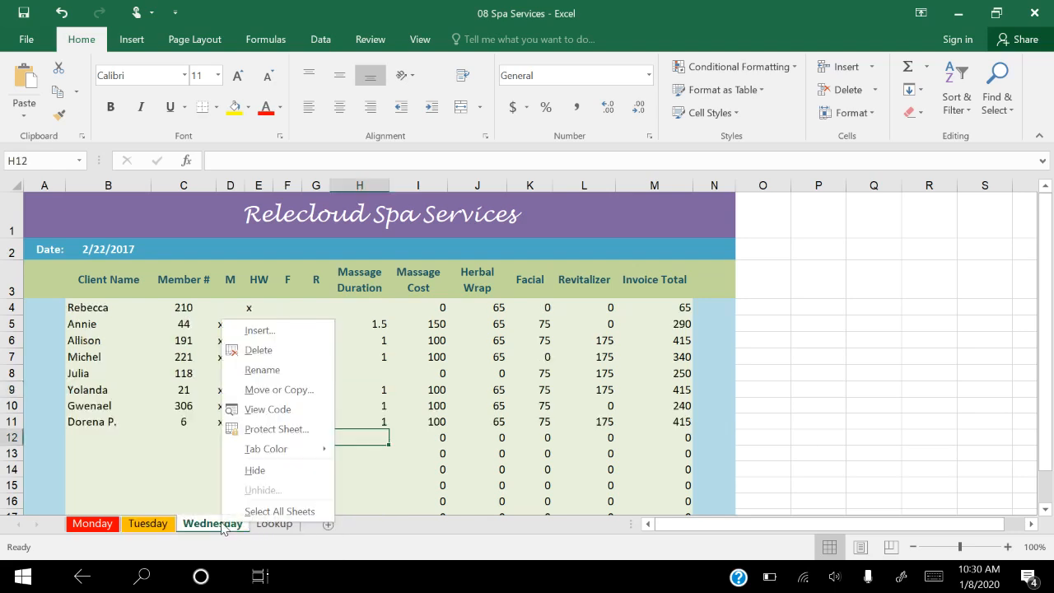
pyautogui.moveTo(278, 457)
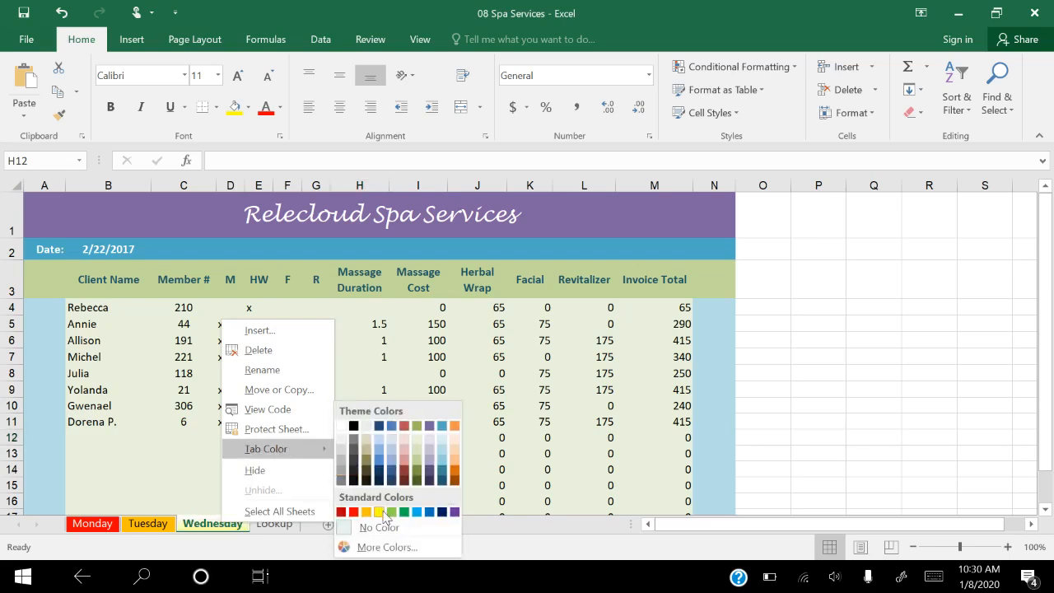
pyautogui.press('Escape')
pyautogui.press('Escape')
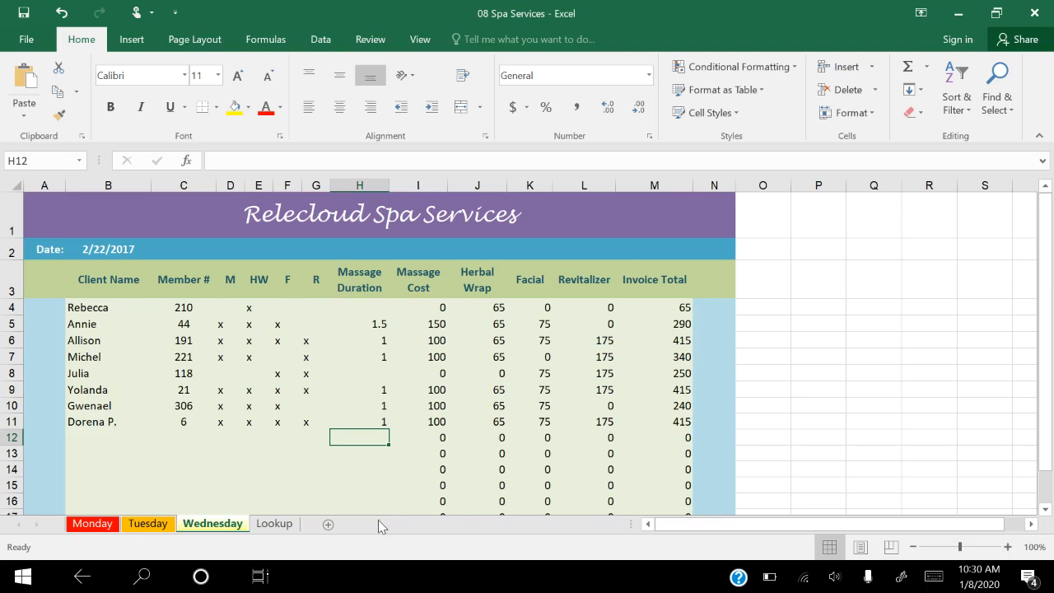
# Step: Hide the Lookup sheet that holds the service fees
pyautogui.click(259, 523)
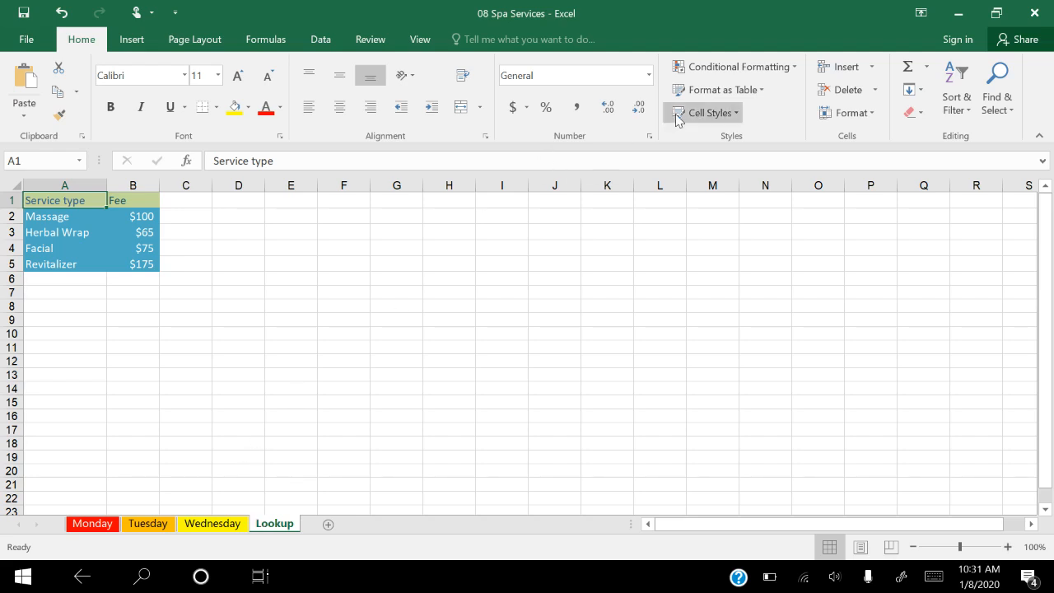
pyautogui.click(843, 113)
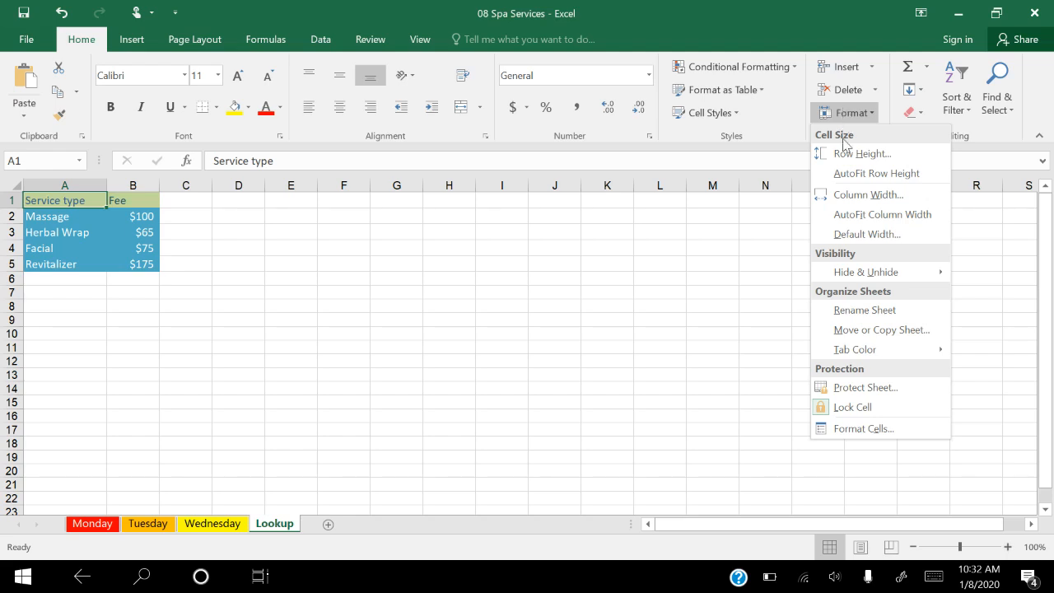
pyautogui.moveTo(847, 274)
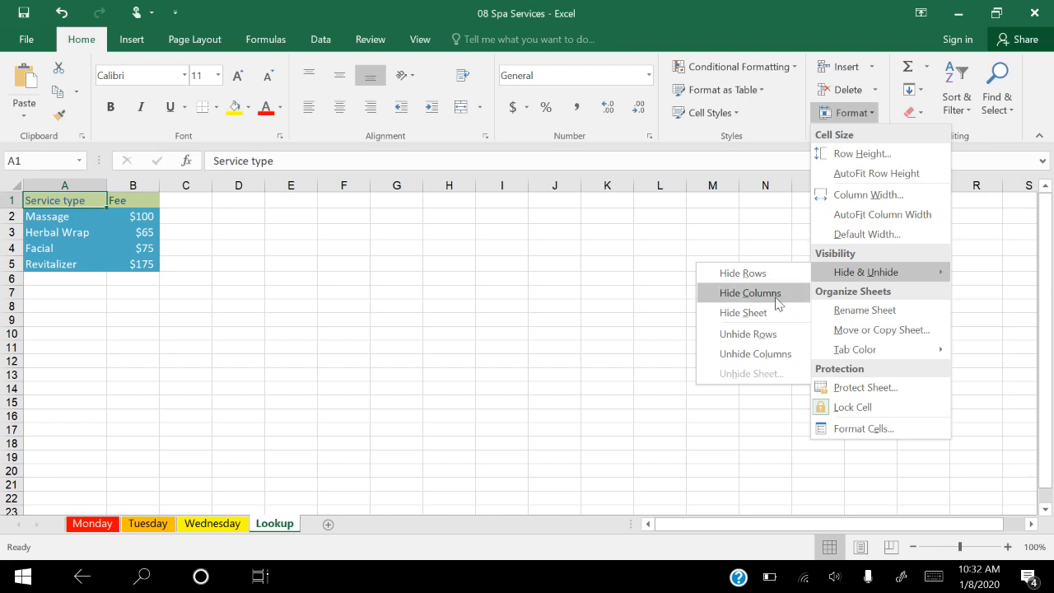
pyautogui.click(745, 313)
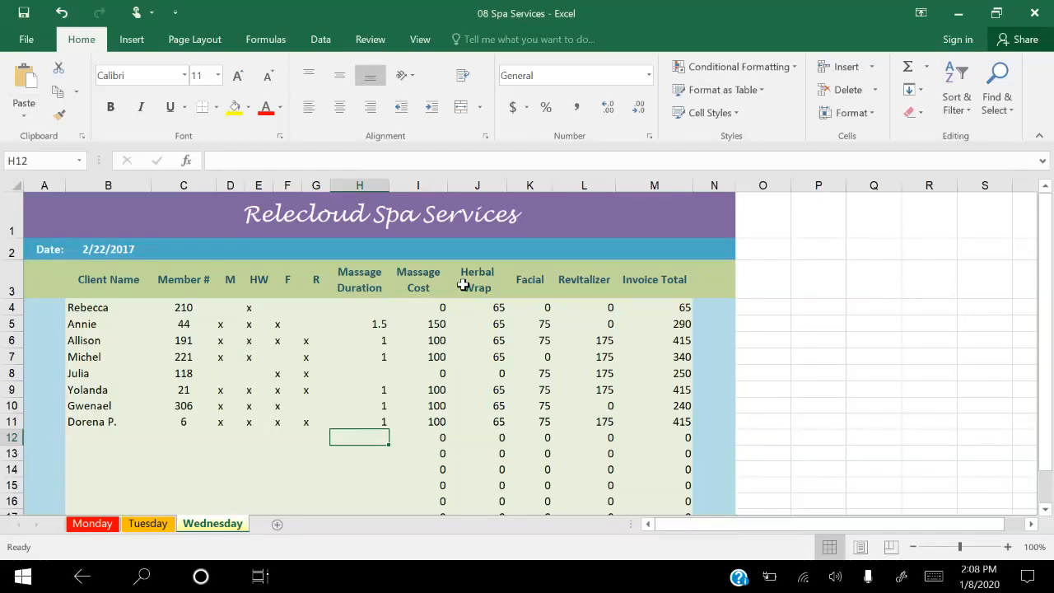
# Step: Unhide the Lookup sheet so that the fee table can be edited
pyautogui.click(848, 115)
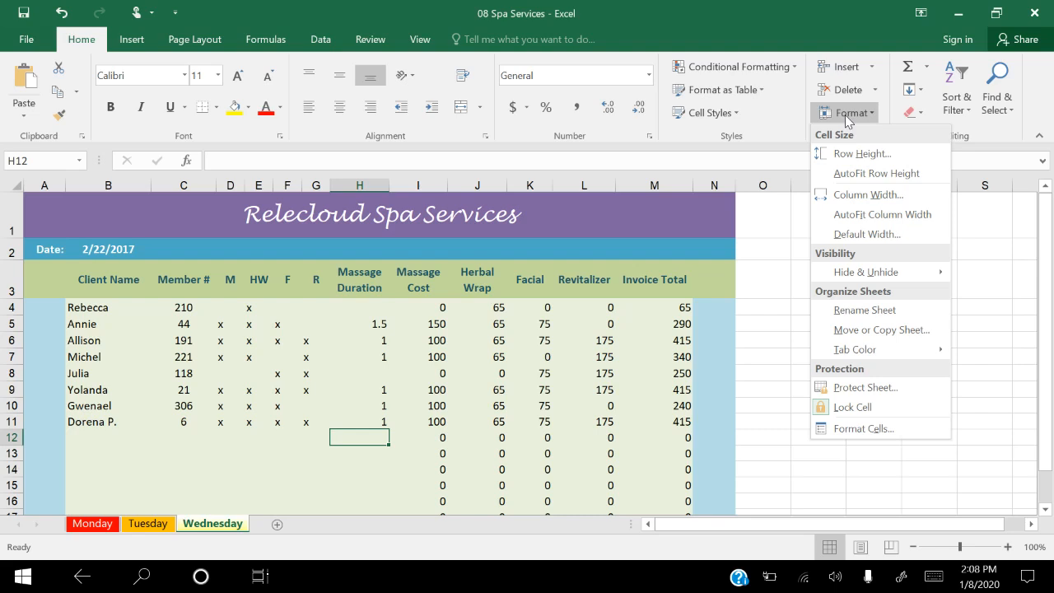
pyautogui.moveTo(849, 274)
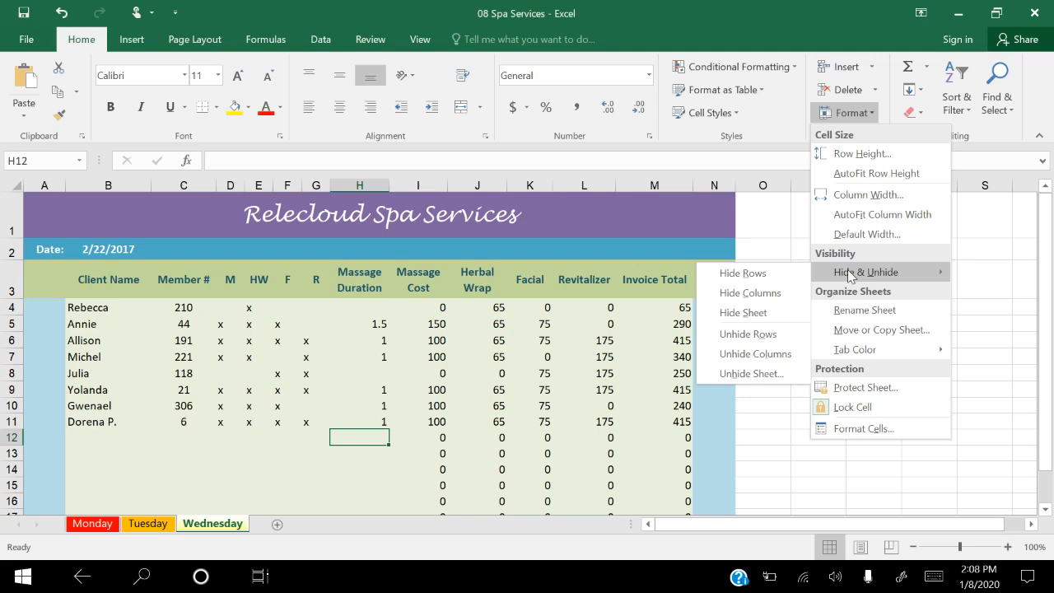
pyautogui.click(751, 374)
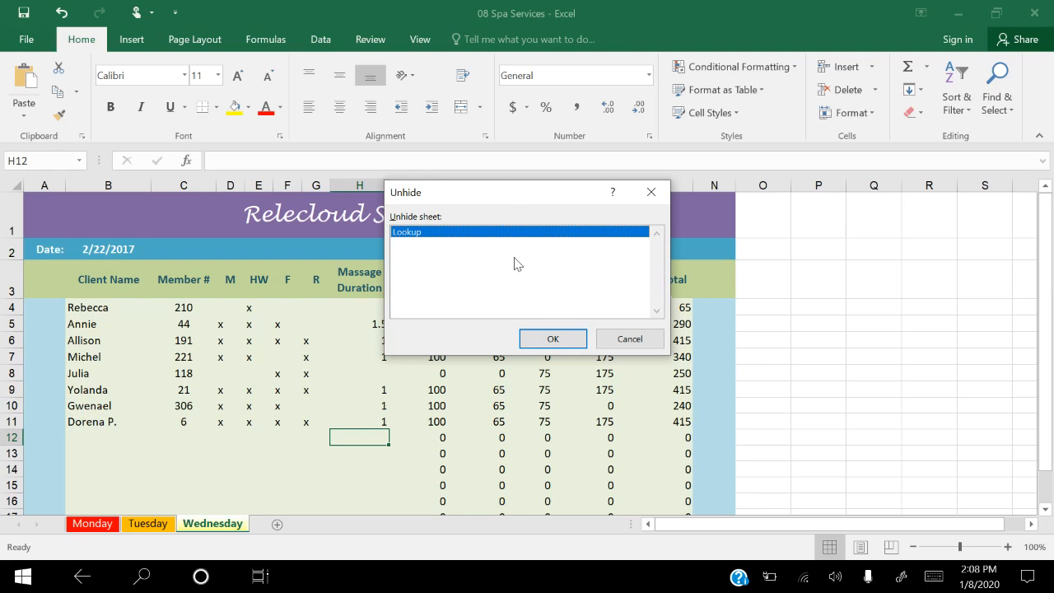
pyautogui.click(551, 340)
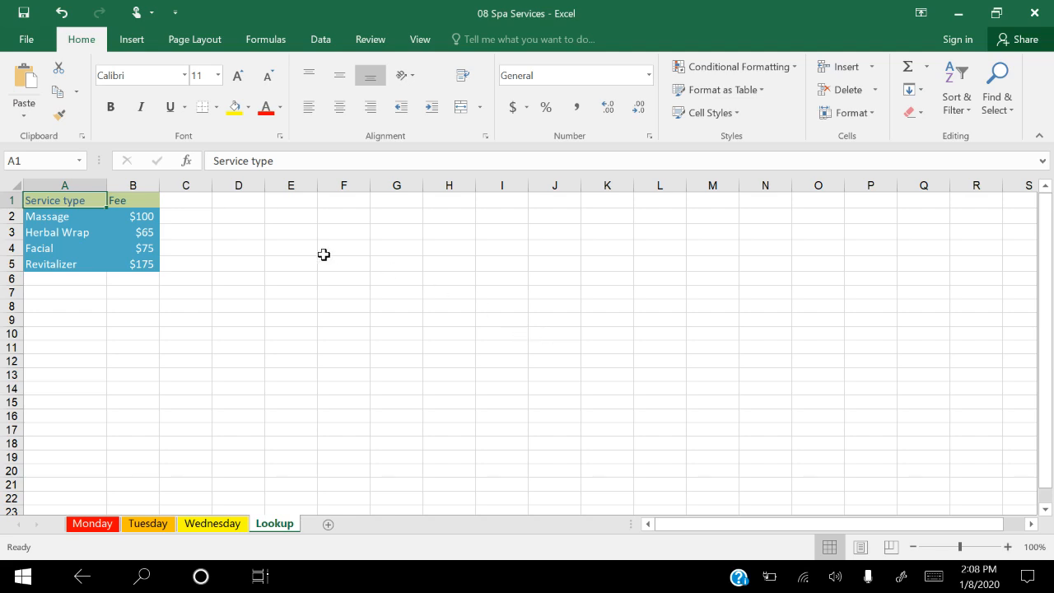
# Step: Change the Herbal Wrap fee in cell B3 of the Lookup sheet to 70, and hide the sheet again
pyautogui.click(140, 235)
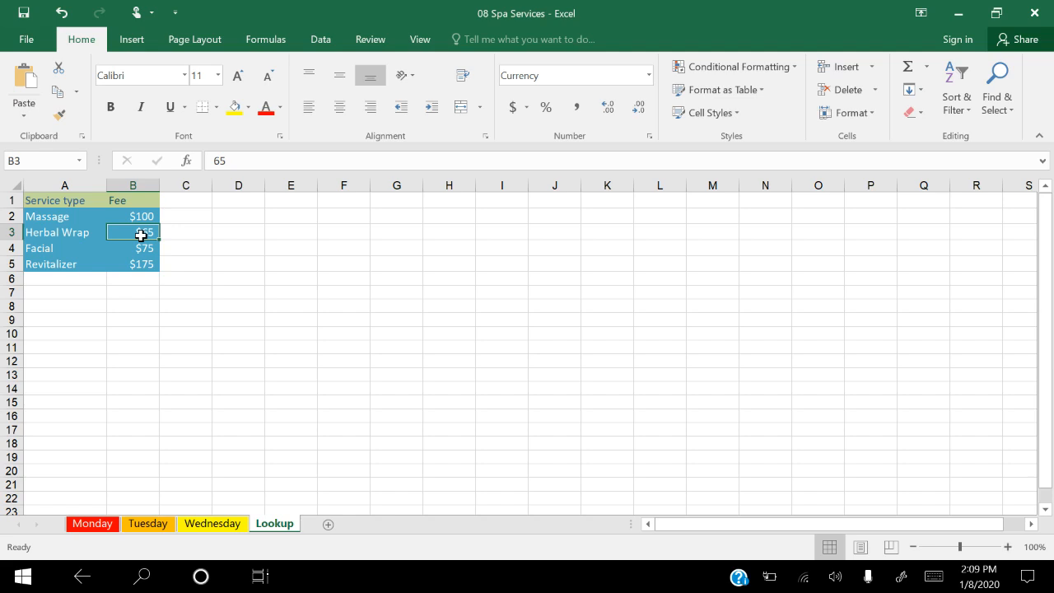
pyautogui.write('70')
pyautogui.press('Return')
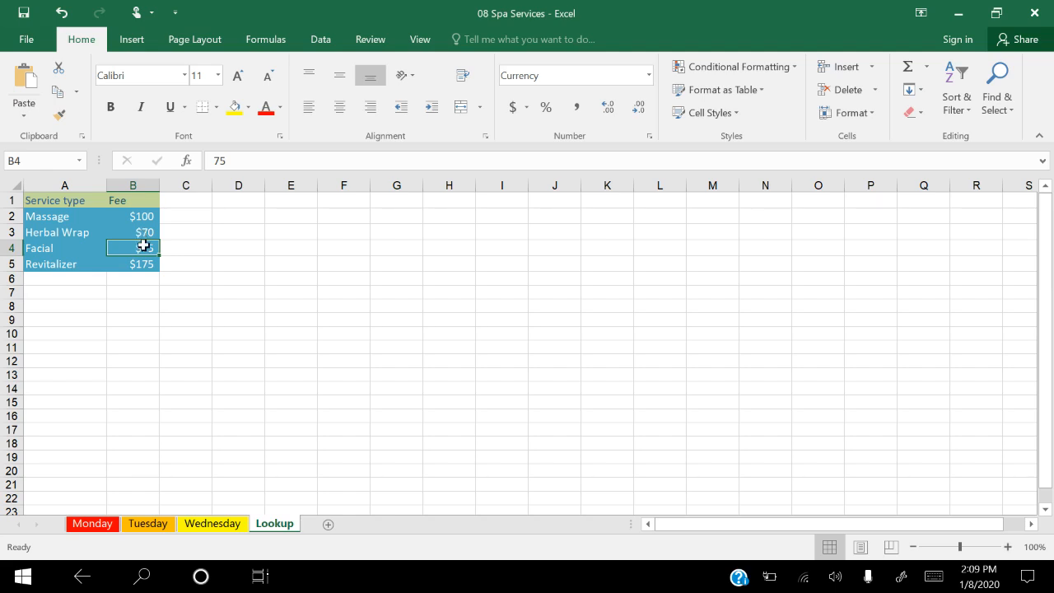
pyautogui.rightClick(283, 528)
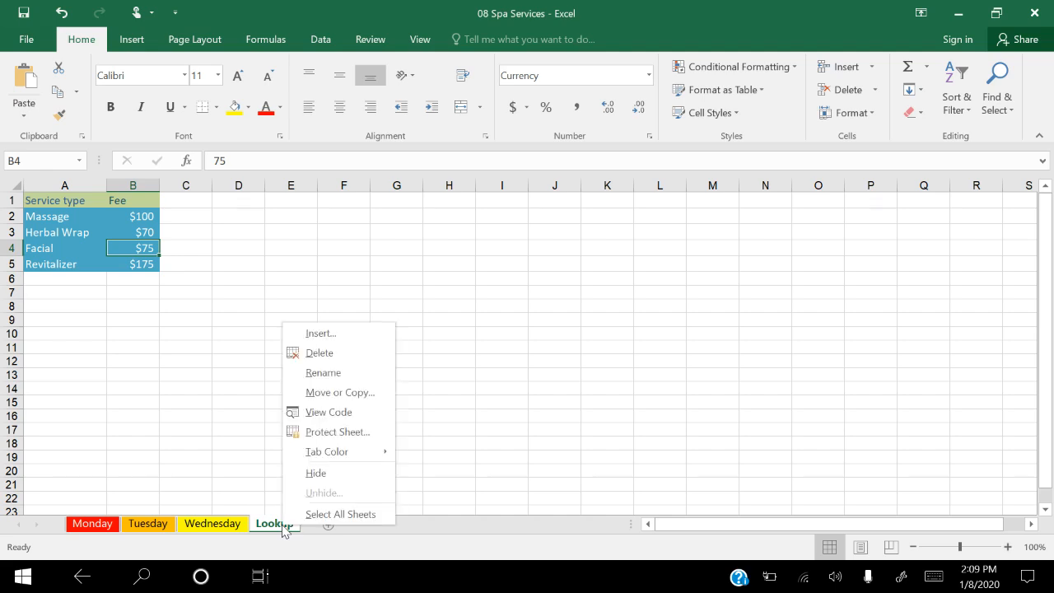
pyautogui.click(316, 474)
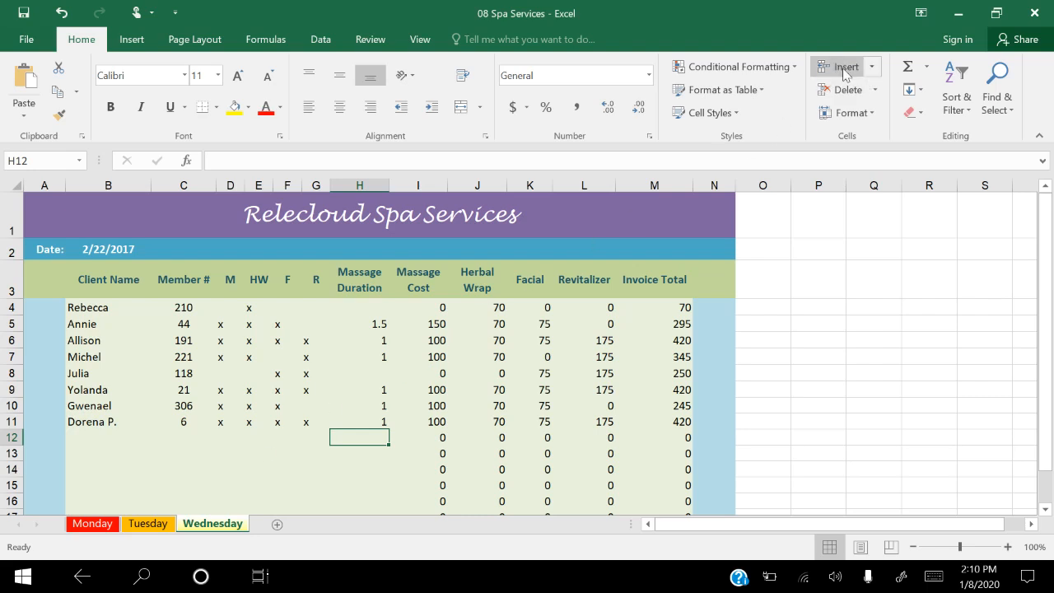
# Step: Insert a new blank worksheet and move it to the end of the workbook, after Wednesday
pyautogui.click(873, 67)
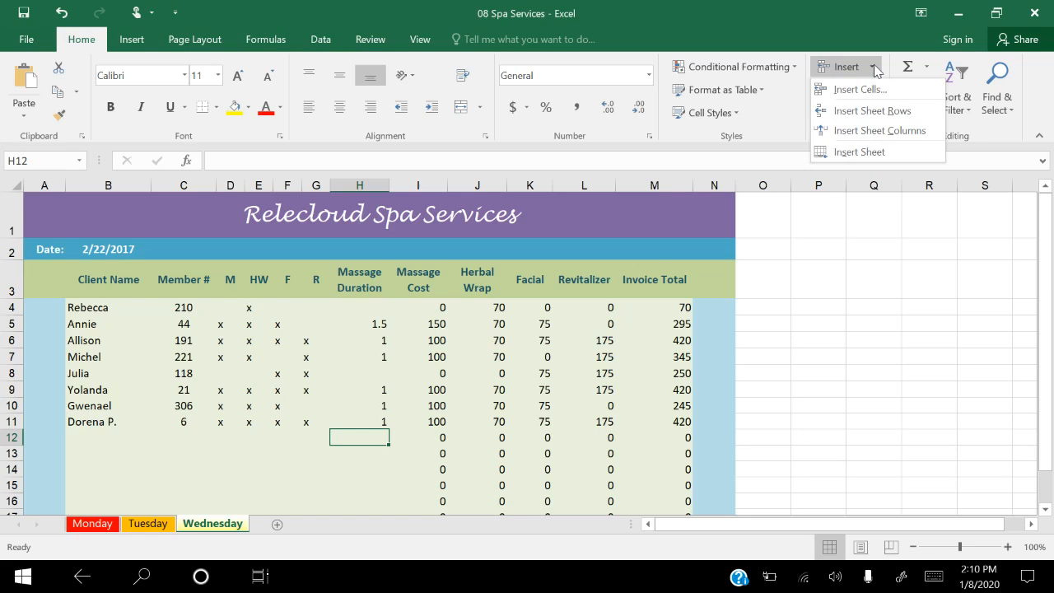
pyautogui.click(863, 151)
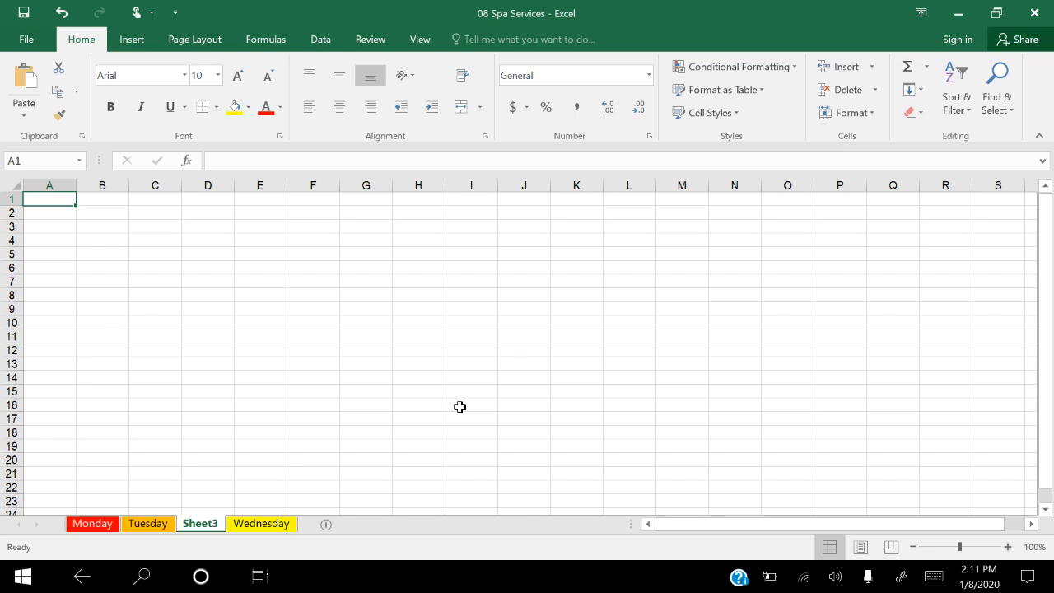
pyautogui.moveTo(200, 532)
pyautogui.mouseDown()
pyautogui.moveTo(252, 520)
pyautogui.moveTo(305, 530)
pyautogui.mouseUp()
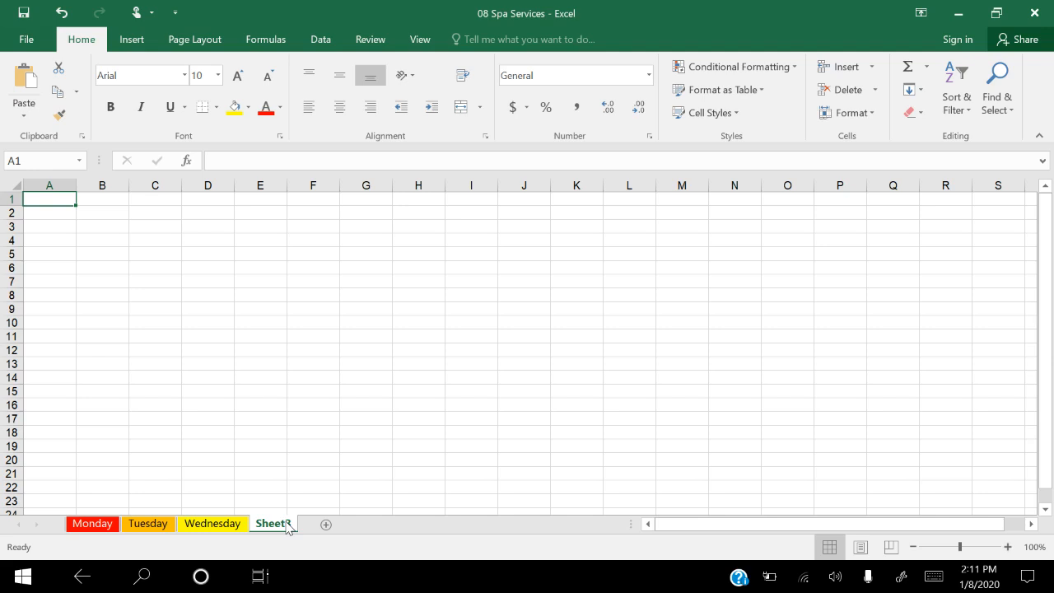
# Step: Rename the new blank sheet after Wednesday as Survey
pyautogui.rightClick(288, 527)
pyautogui.doubleClick(274, 525)
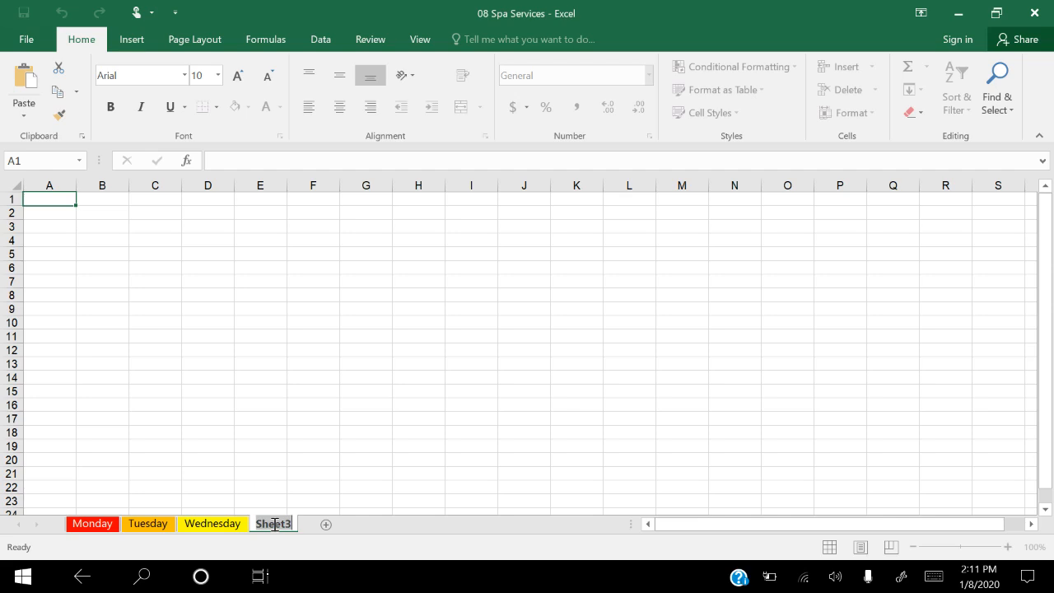
pyautogui.write('Sun')
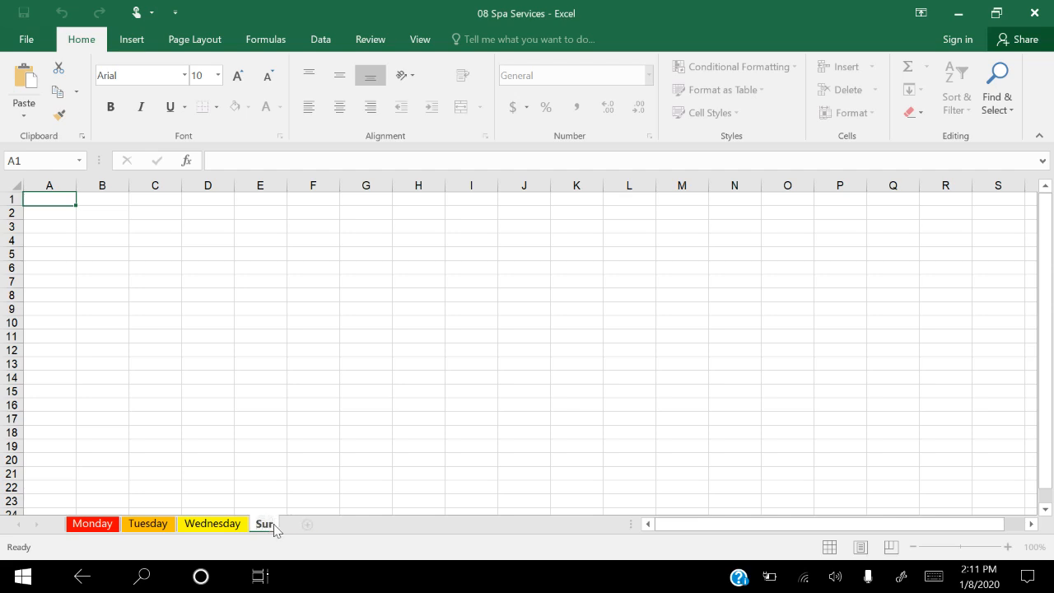
pyautogui.write('vey')
pyautogui.press('Return')
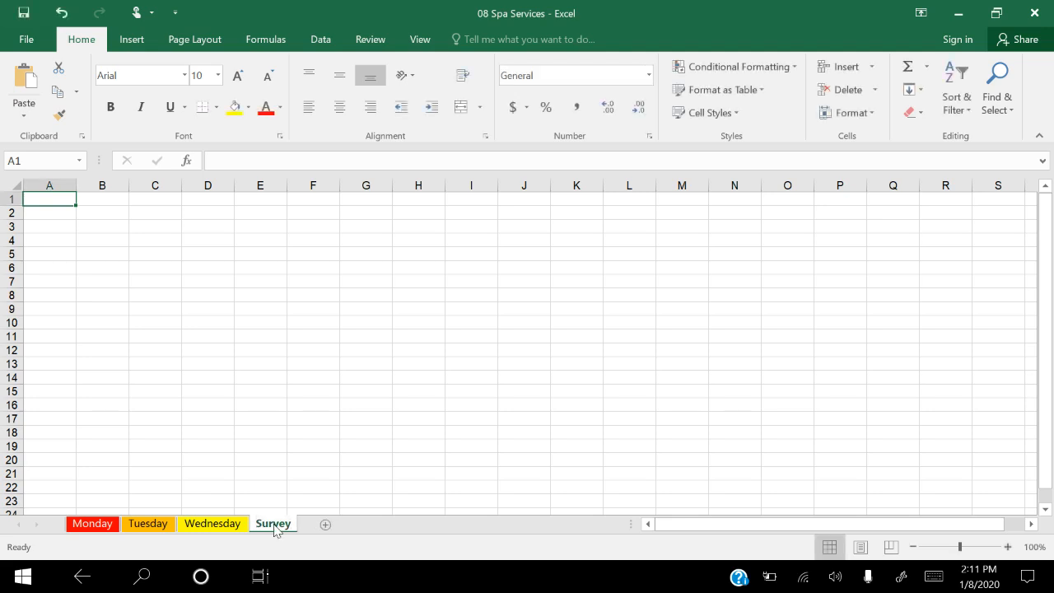
# Step: Insert another blank worksheet between Wednesday and Survey and name it Totals
pyautogui.click(210, 524)
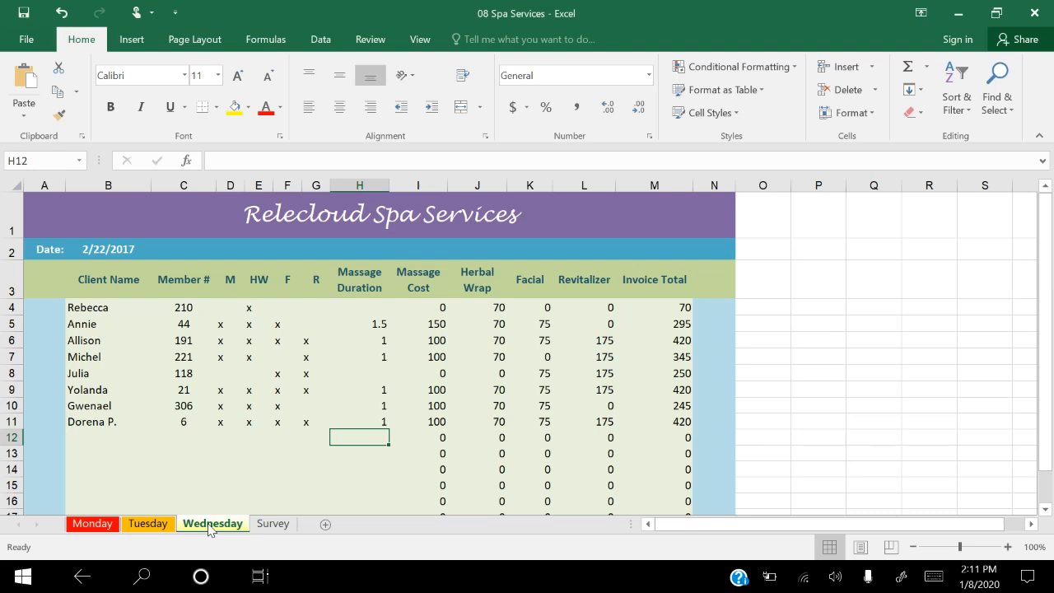
pyautogui.click(325, 525)
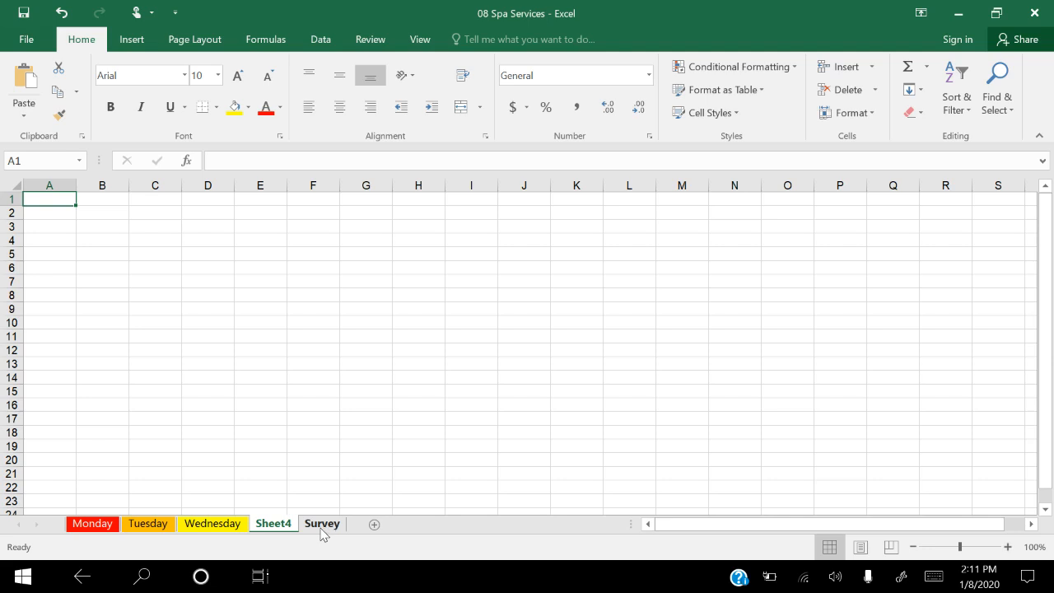
pyautogui.doubleClick(271, 524)
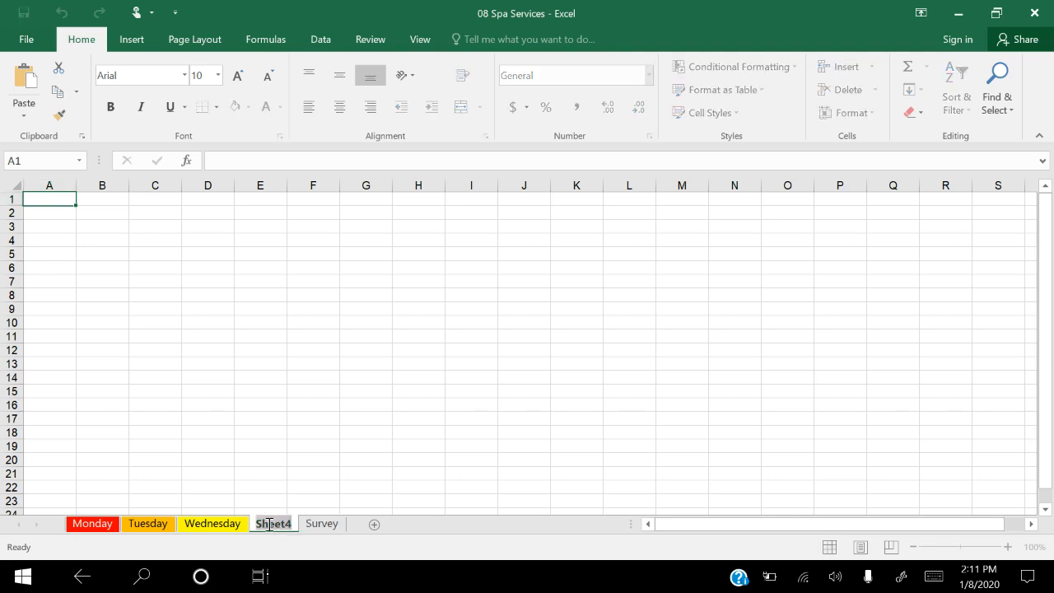
pyautogui.write('Totals')
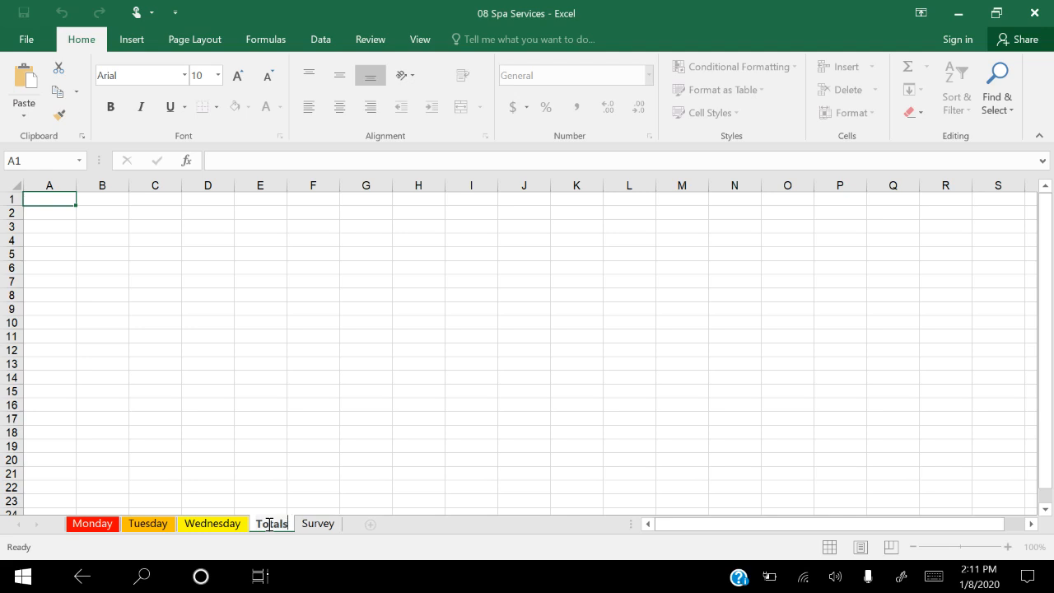
pyautogui.press('Return')
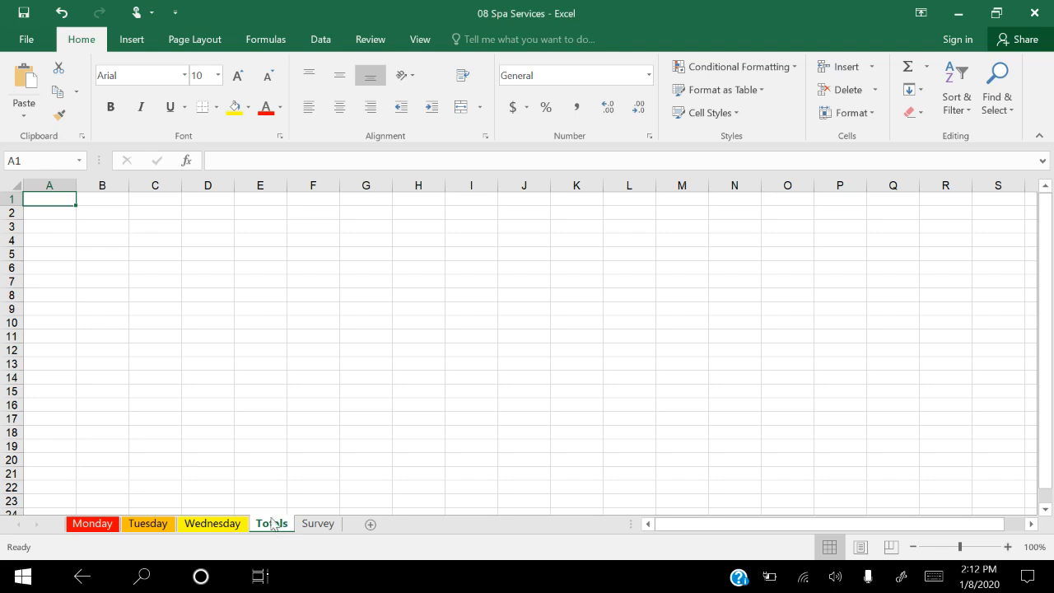
# Step: Delete the Totals sheet and the Survey sheet from the workbook
pyautogui.click(877, 91)
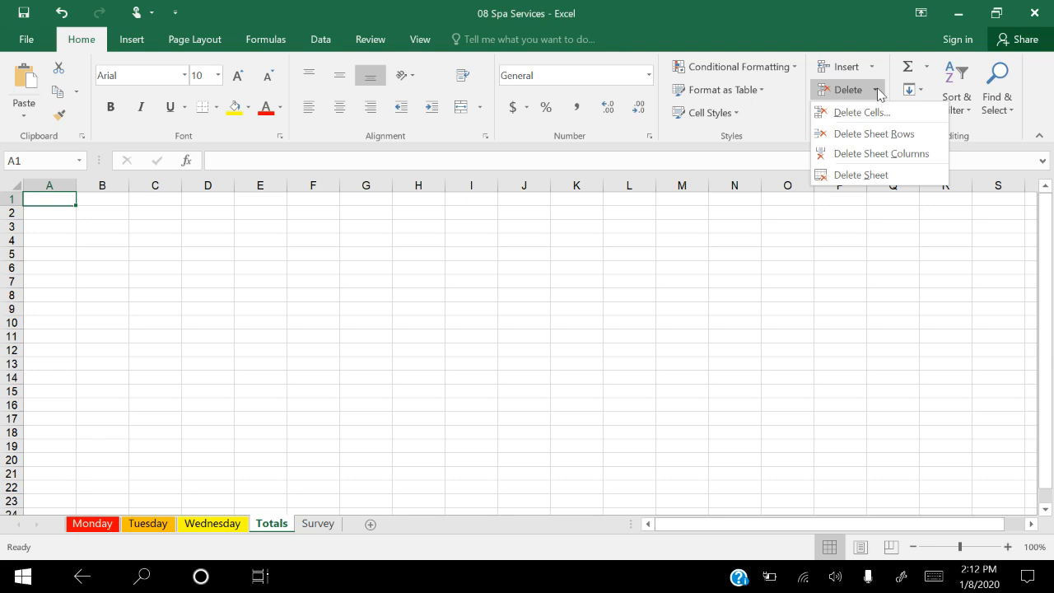
pyautogui.click(858, 175)
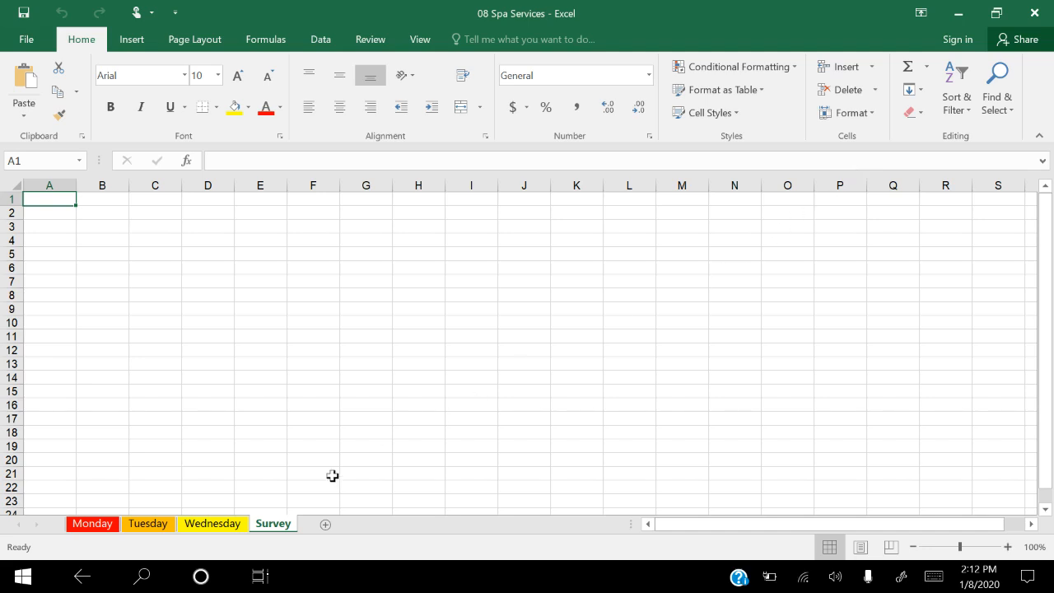
pyautogui.rightClick(272, 528)
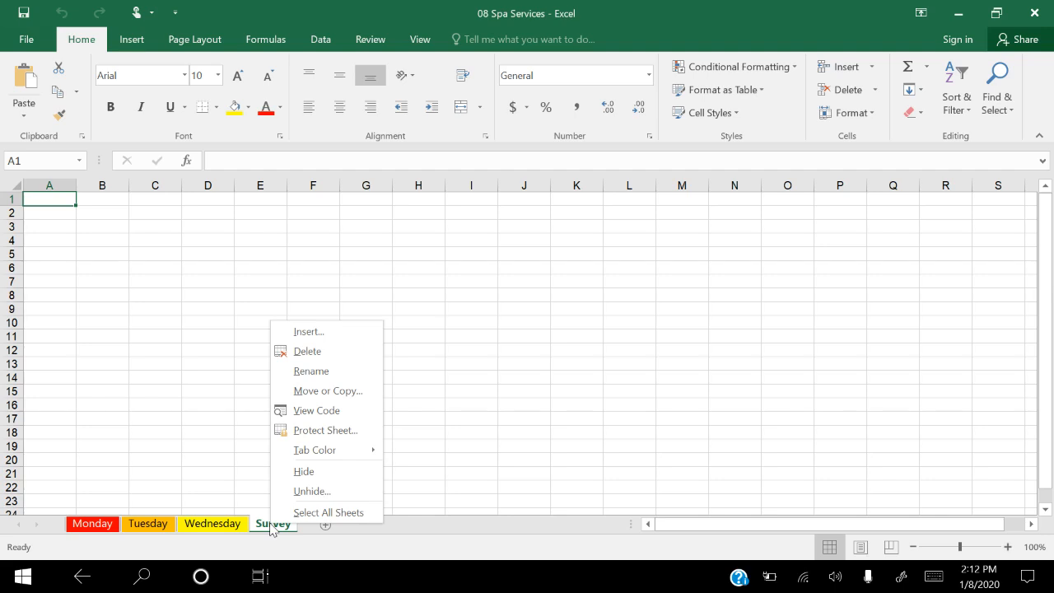
pyautogui.click(328, 352)
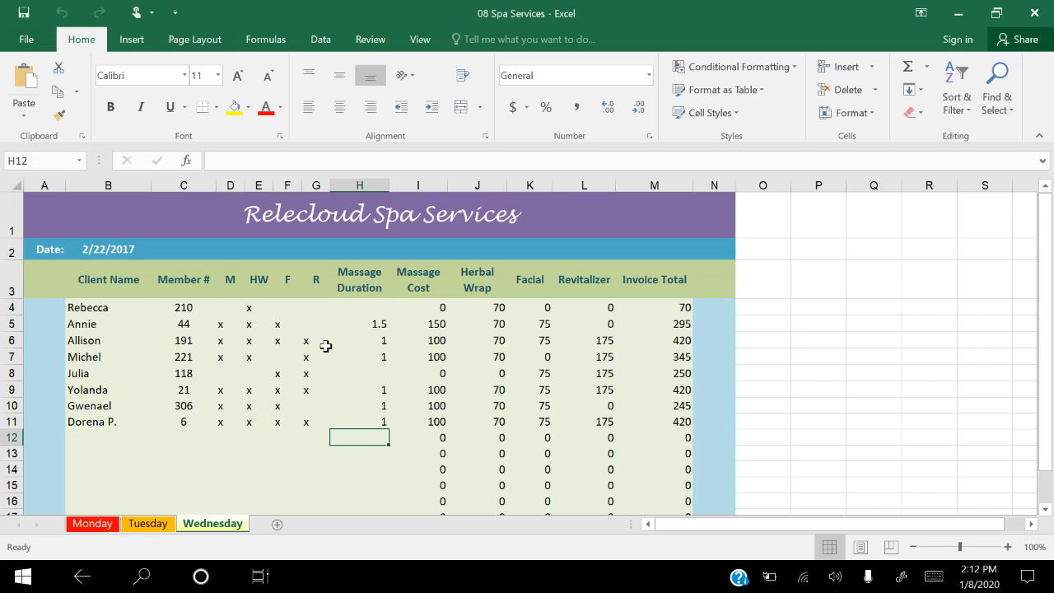